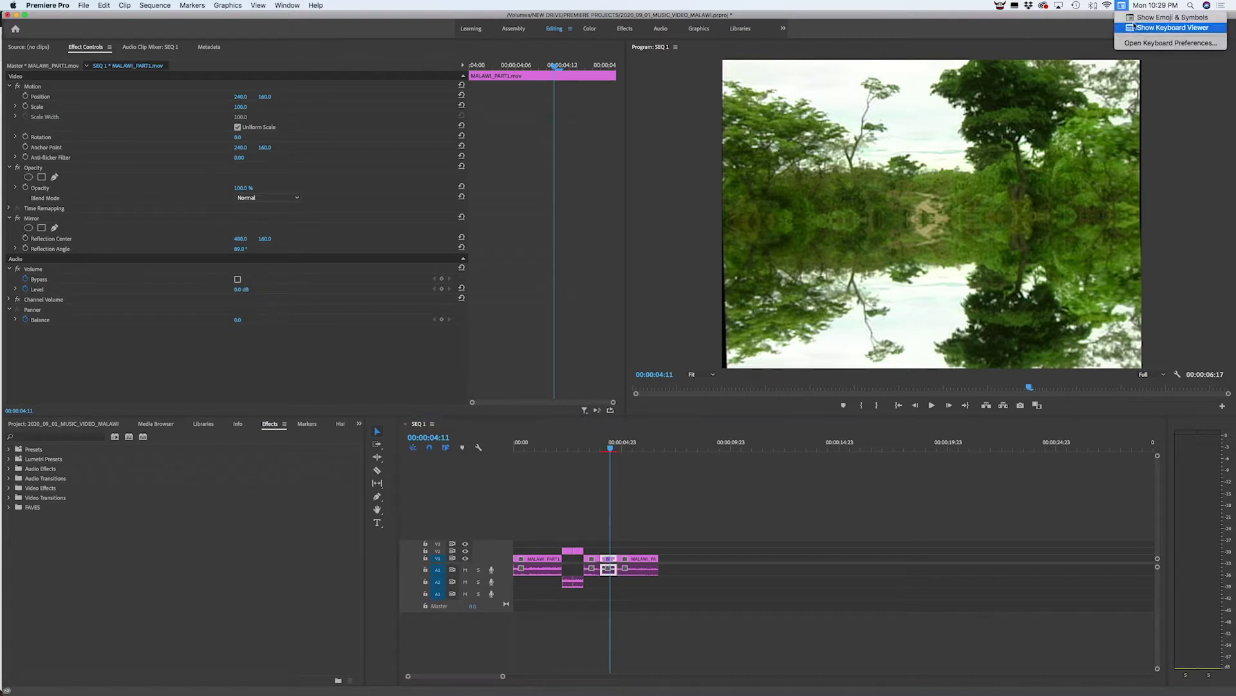
- Show the macOS Keyboard Viewer, place it over the timeline's upper area, and clear the clip selection
{"action": "left_click", "coordinate": [1136, 28]}
{"action": "left_click_drag", "start_coordinate": [694, 247], "coordinate": [746, 346]}
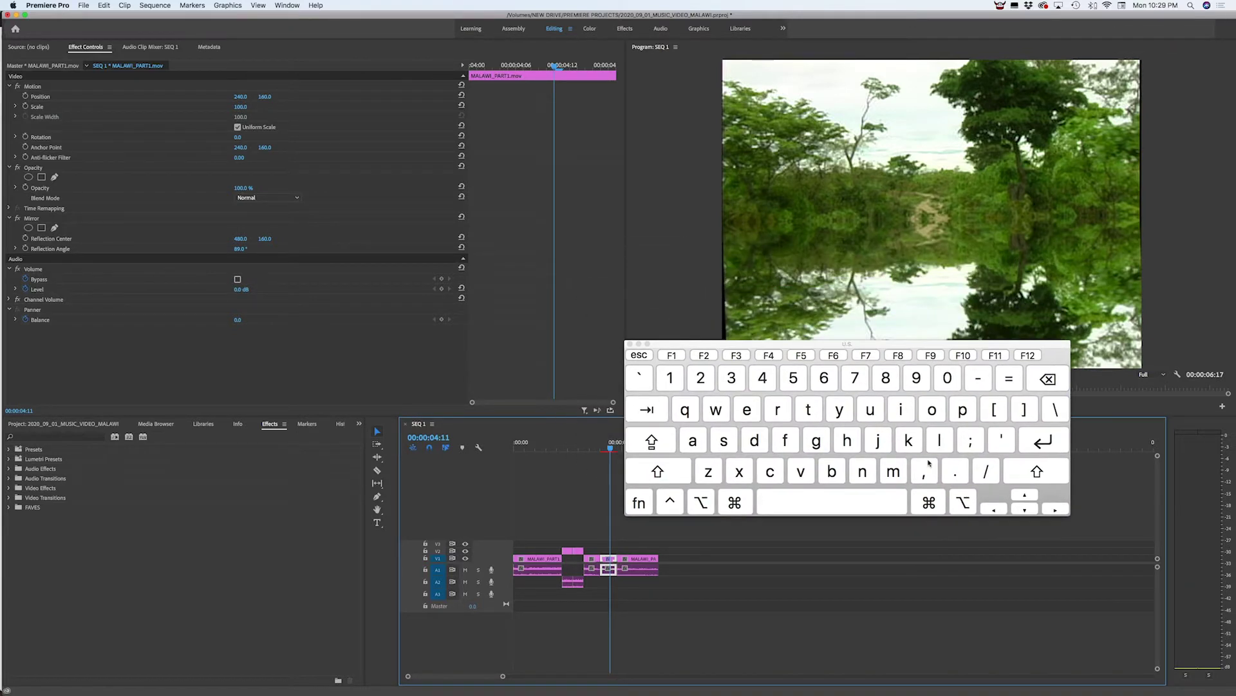
{"action": "left_click", "coordinate": [740, 581]}
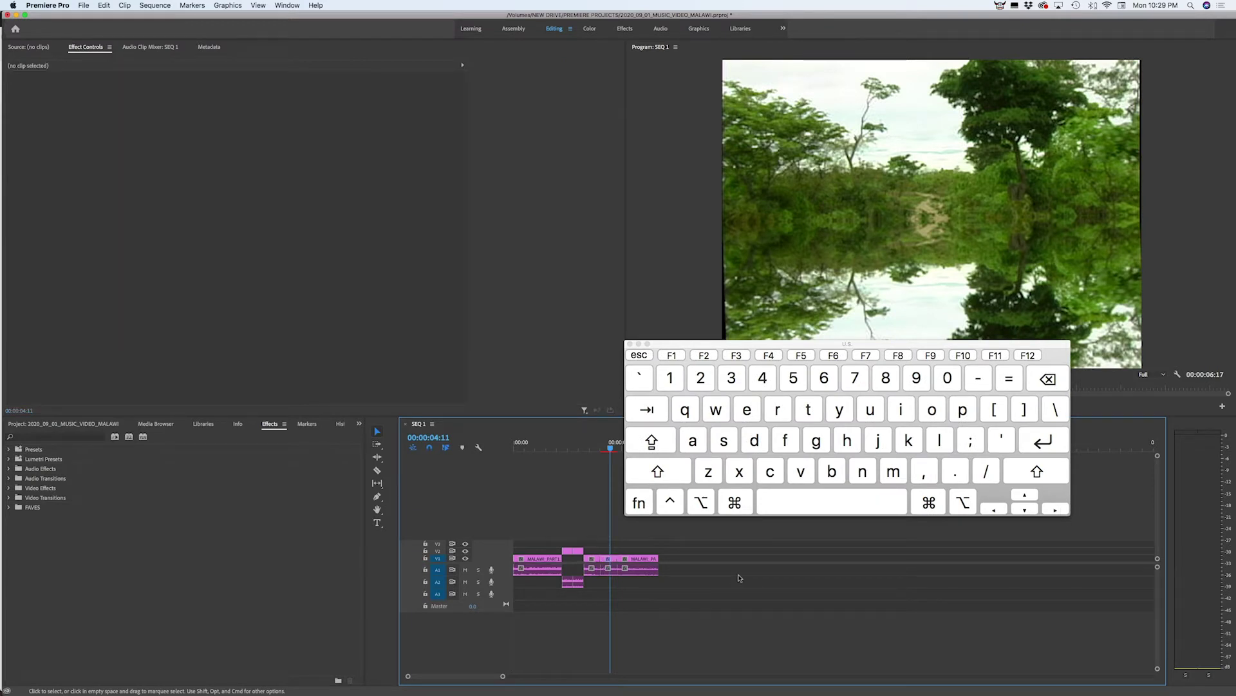
- Expand audio track A2 to show its waveforms and collapse it again
{"action": "key", "text": "equal"}
{"action": "key", "text": "equal"}
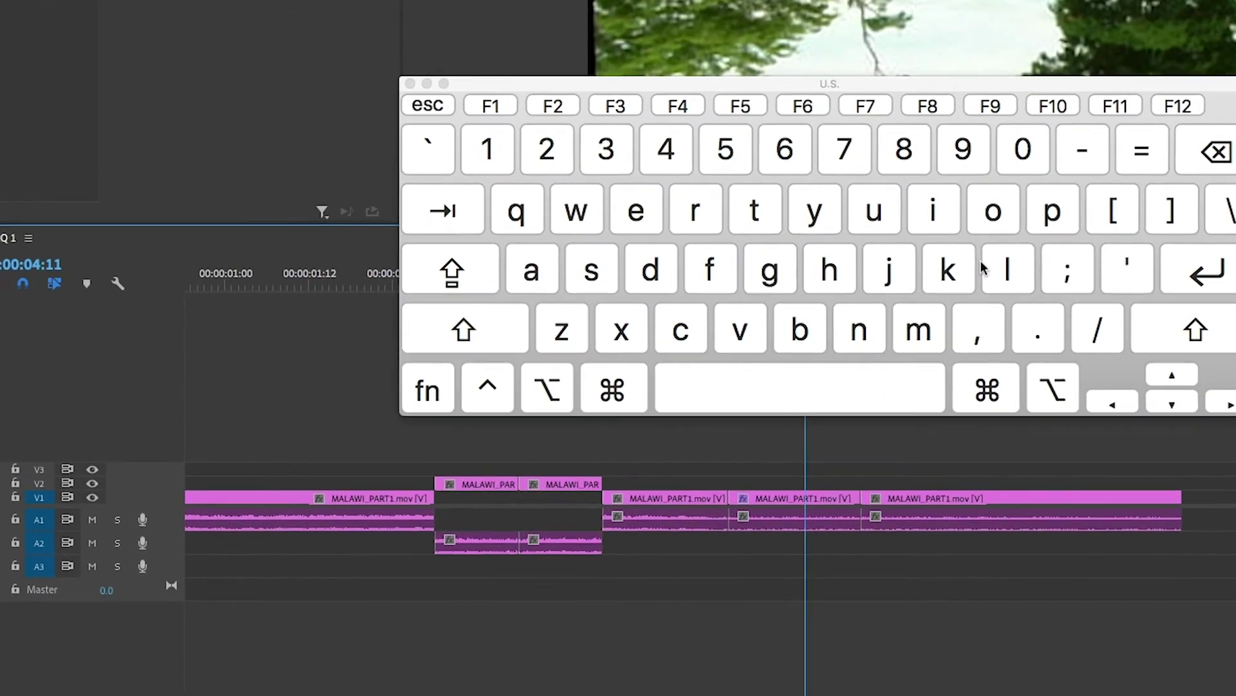
{"action": "key", "text": "equal"}
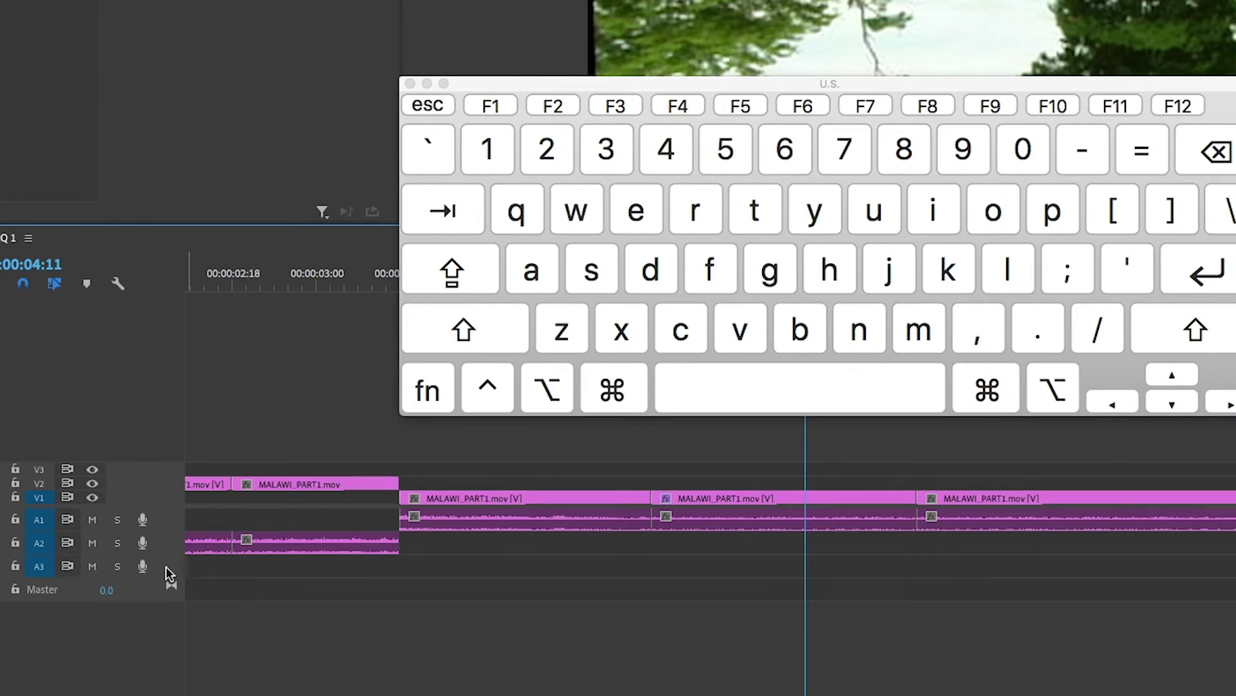
{"action": "key", "text": "ctrl"}
{"action": "double_click", "coordinate": [165, 543]}
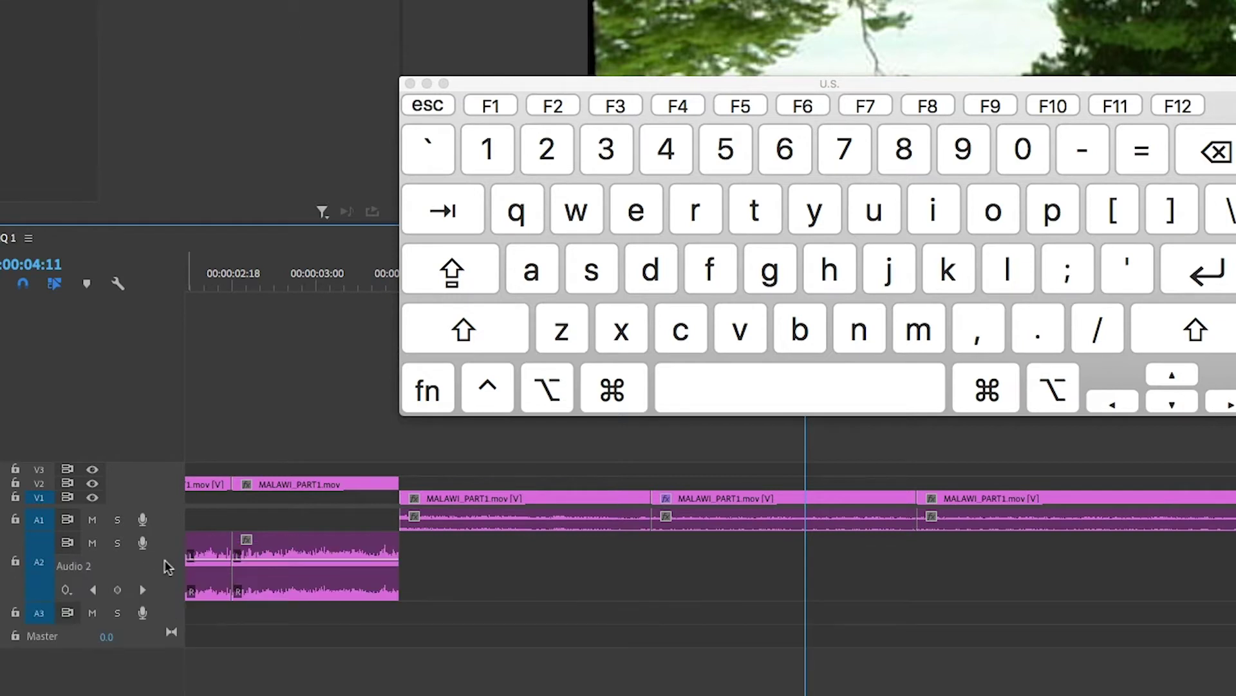
{"action": "double_click", "coordinate": [165, 564]}
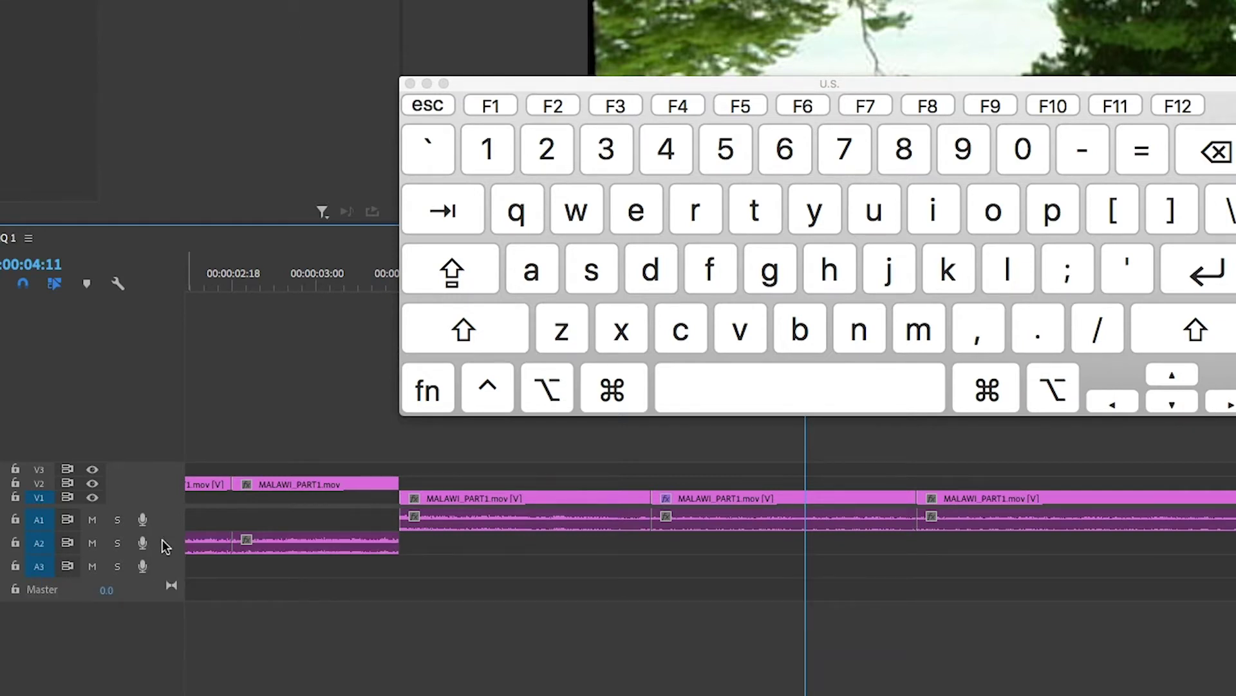
{"action": "double_click", "coordinate": [163, 545]}
{"action": "double_click", "coordinate": [165, 545]}
- Expand audio track A1 and slightly lower its clip just after the V2 clips using the volume level line
{"action": "double_click", "coordinate": [169, 518]}
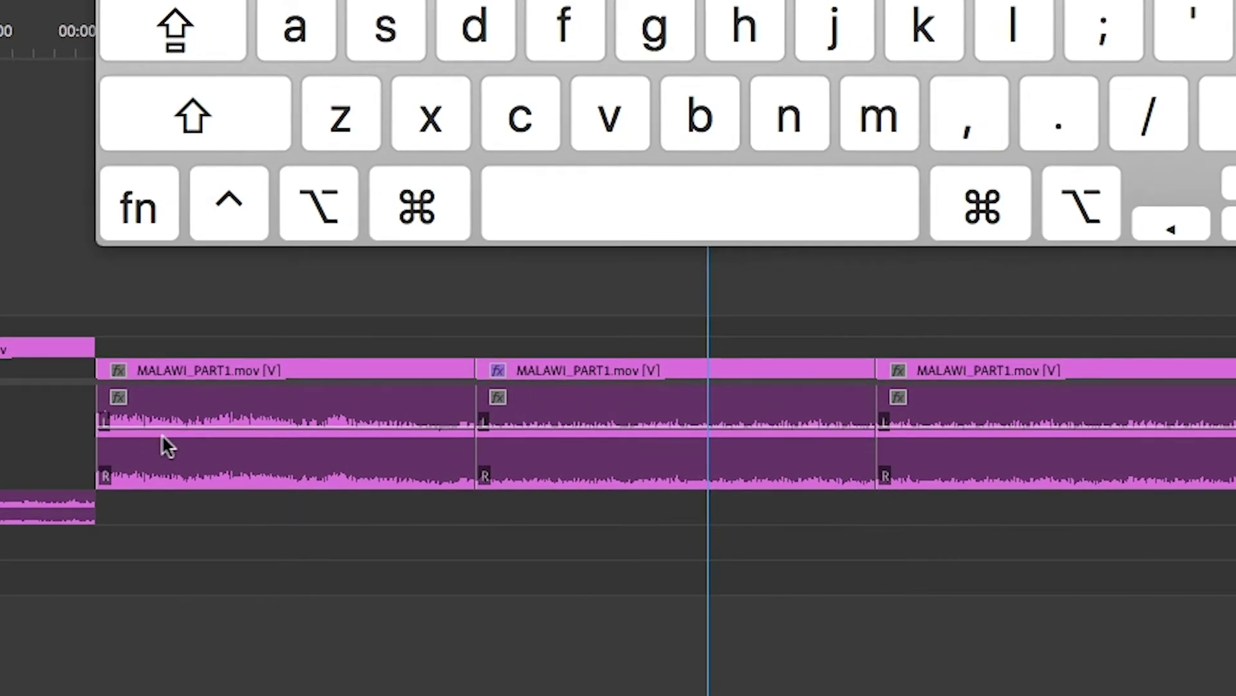
{"action": "mouse_move", "coordinate": [163, 432]}
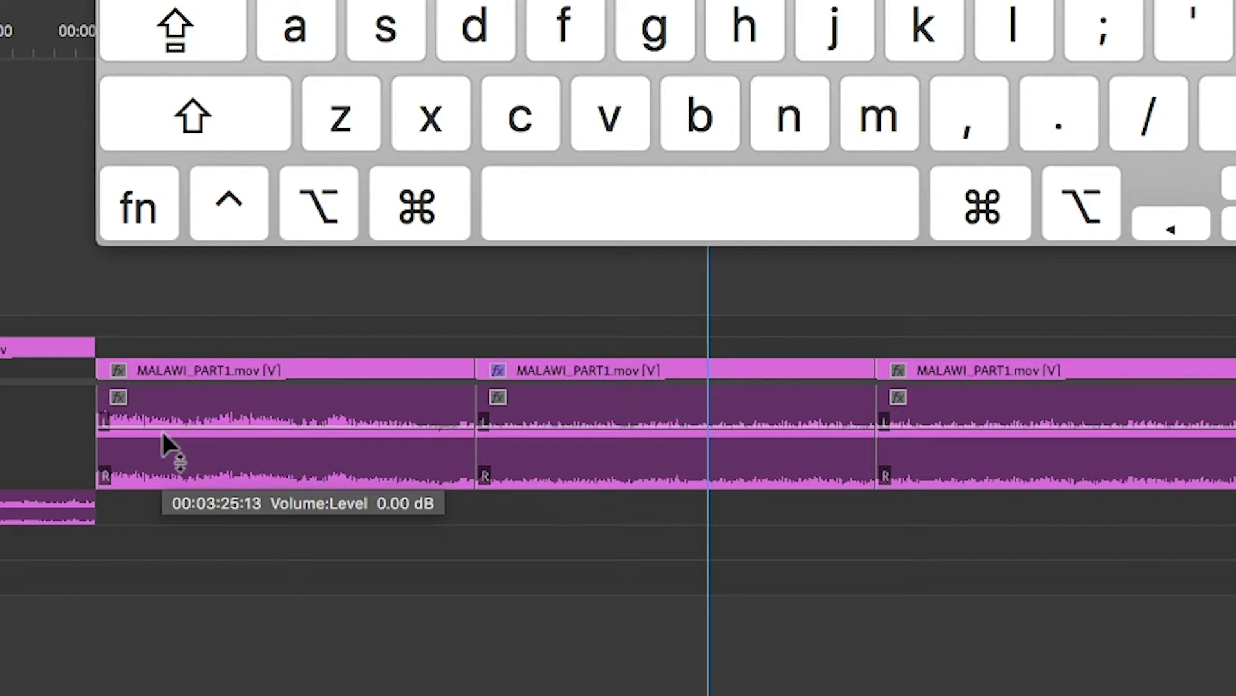
{"action": "mouse_move", "coordinate": [163, 431]}
{"action": "left_mouse_down"}
{"action": "mouse_move", "coordinate": [162, 395]}
{"action": "mouse_move", "coordinate": [163, 477]}
{"action": "mouse_move", "coordinate": [162, 395]}
{"action": "mouse_move", "coordinate": [163, 432]}
{"action": "left_mouse_up"}
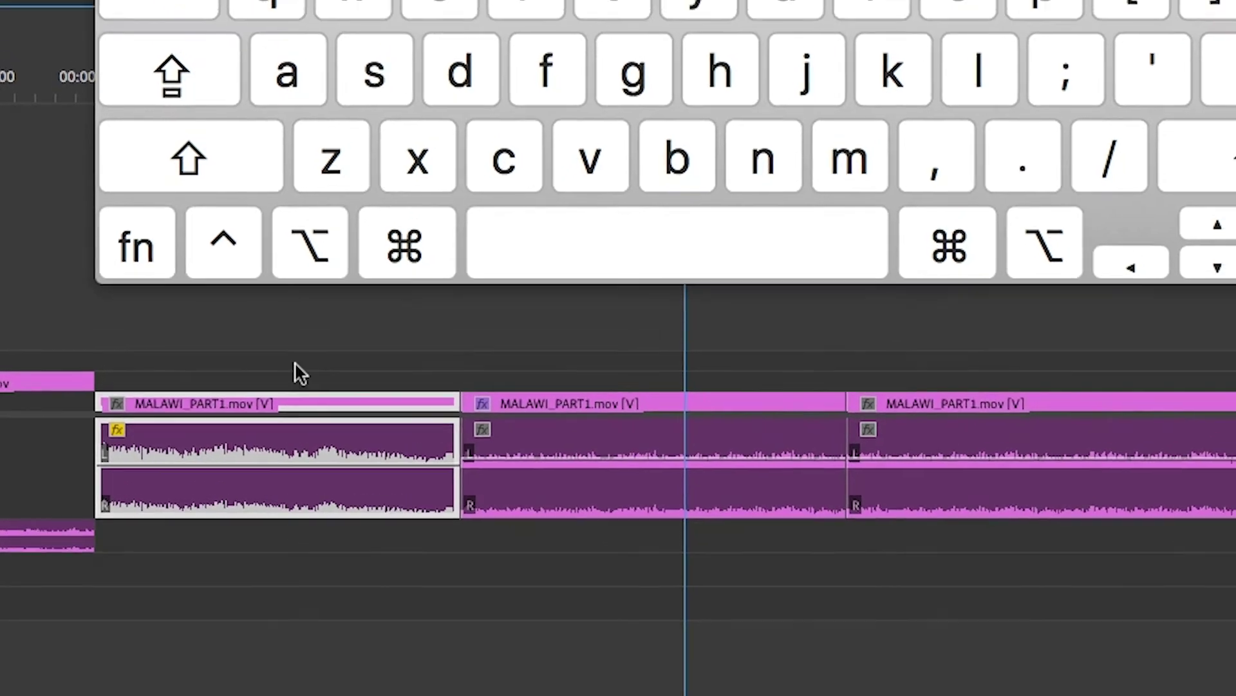
- Reselect the same A1 clip and raise its volume in repeated small increments
{"action": "left_click", "coordinate": [300, 346]}
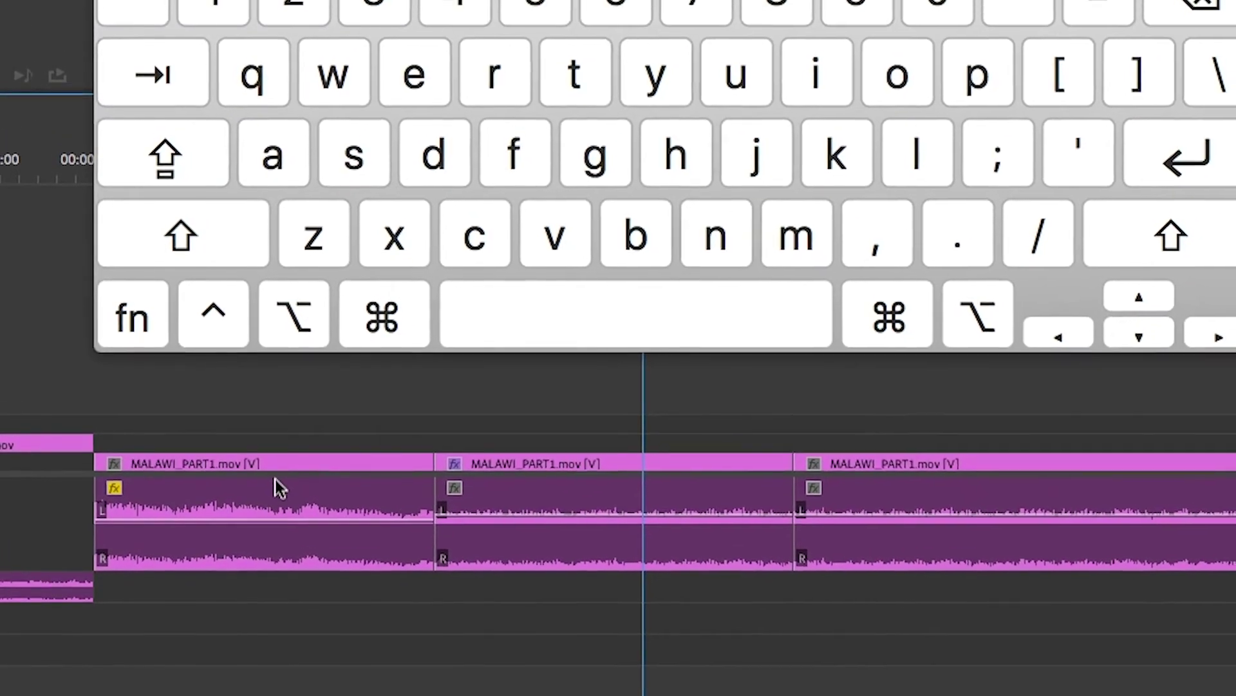
{"action": "left_click", "coordinate": [282, 460]}
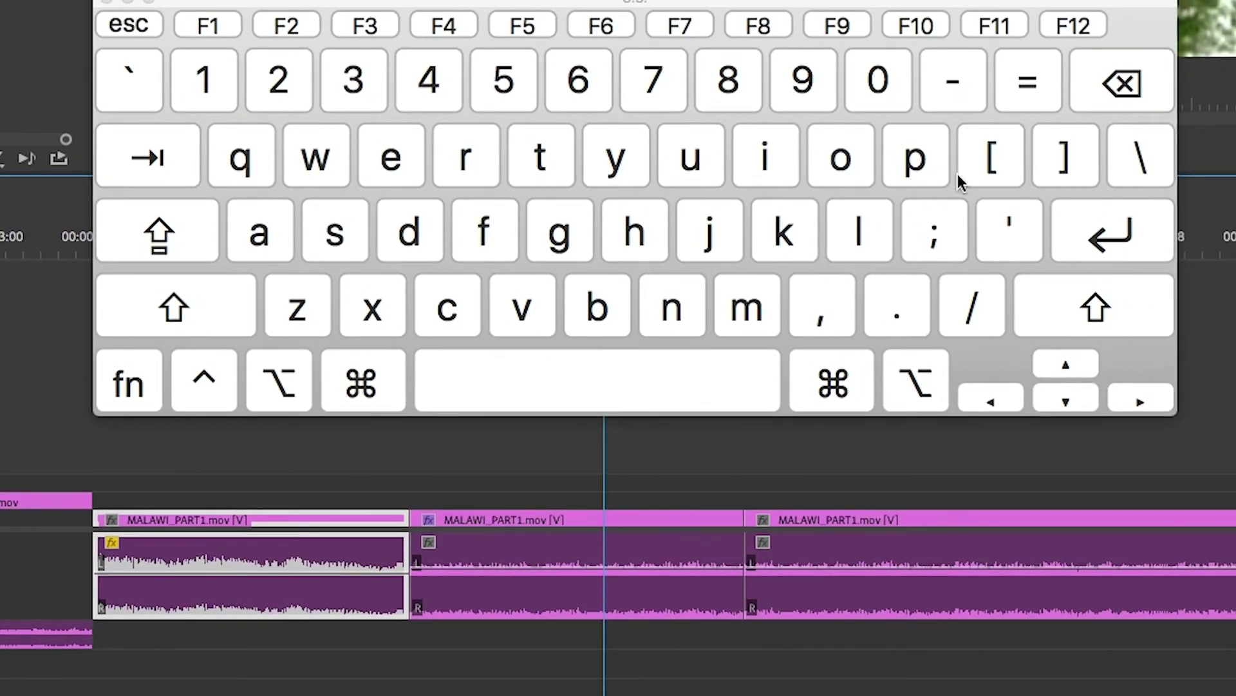
{"action": "left_click", "coordinate": [986, 162]}
{"action": "left_click", "coordinate": [1056, 156]}
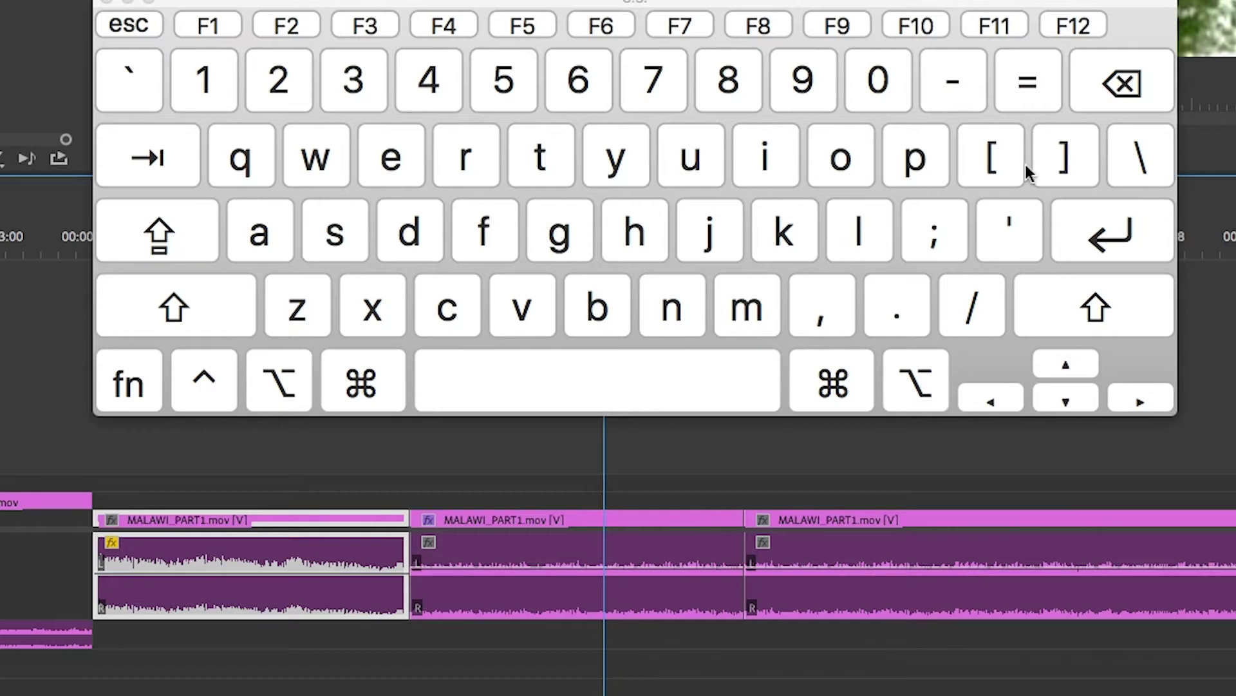
{"action": "key", "text": "bracketright"}
{"action": "key", "text": "bracketright"}
{"action": "key", "text": "bracketright"}
{"action": "key", "text": "bracketright"}
{"action": "key", "text": "bracketright"}
{"action": "key", "text": "bracketright"}
{"action": "key", "text": "bracketright"}
{"action": "key", "text": "bracketright"}
{"action": "key", "text": "bracketright"}
{"action": "key", "text": "bracketright"}
{"action": "key", "text": "bracketright"}
{"action": "key", "text": "bracketright"}
{"action": "key", "text": "bracketright"}
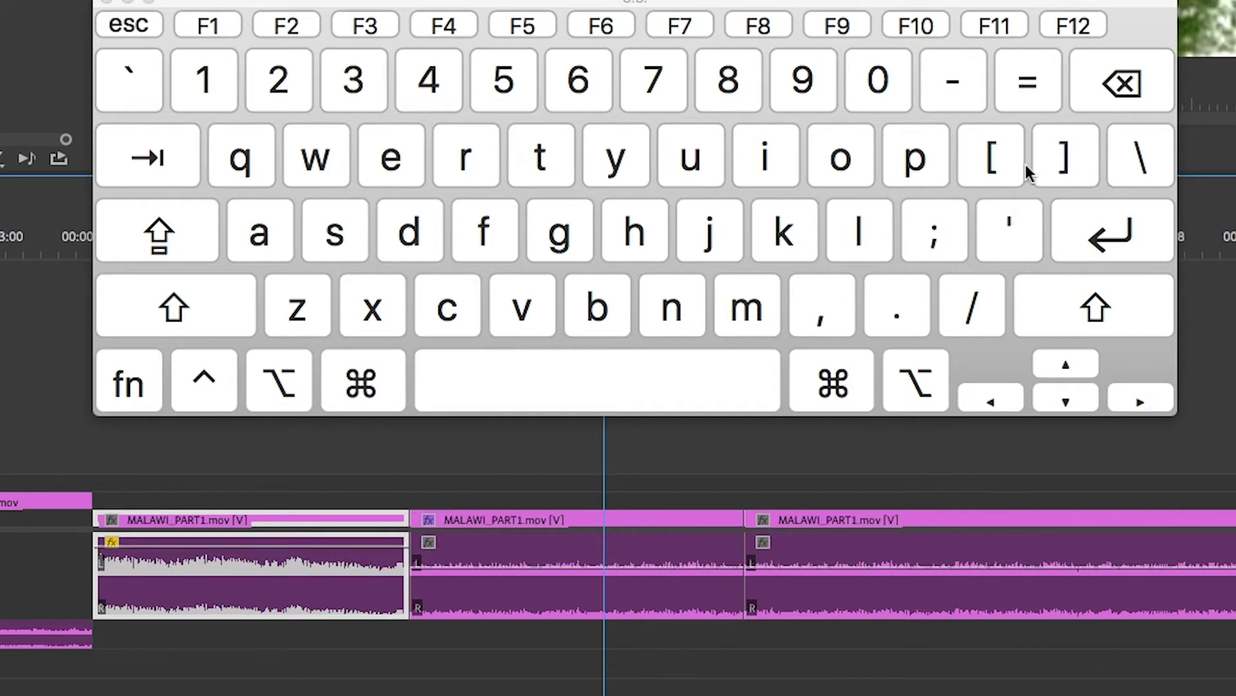
- Lower the selected clip's volume in small increments and fine-tune its level to -4.8 dB
{"action": "key", "text": "bracketleft"}
{"action": "key", "text": "bracketleft"}
{"action": "key", "text": "bracketleft"}
{"action": "key", "text": "bracketleft"}
{"action": "key", "text": "bracketleft"}
{"action": "key", "text": "bracketleft"}
{"action": "key", "text": "bracketleft"}
{"action": "key", "text": "bracketleft"}
{"action": "key", "text": "bracketleft"}
{"action": "key", "text": "bracketleft"}
{"action": "key", "text": "bracketleft"}
{"action": "key", "text": "bracketright"}
{"action": "key", "text": "bracketright"}
{"action": "key", "text": "bracketright"}
{"action": "key", "text": "bracketright"}
{"action": "key", "text": "bracketright"}
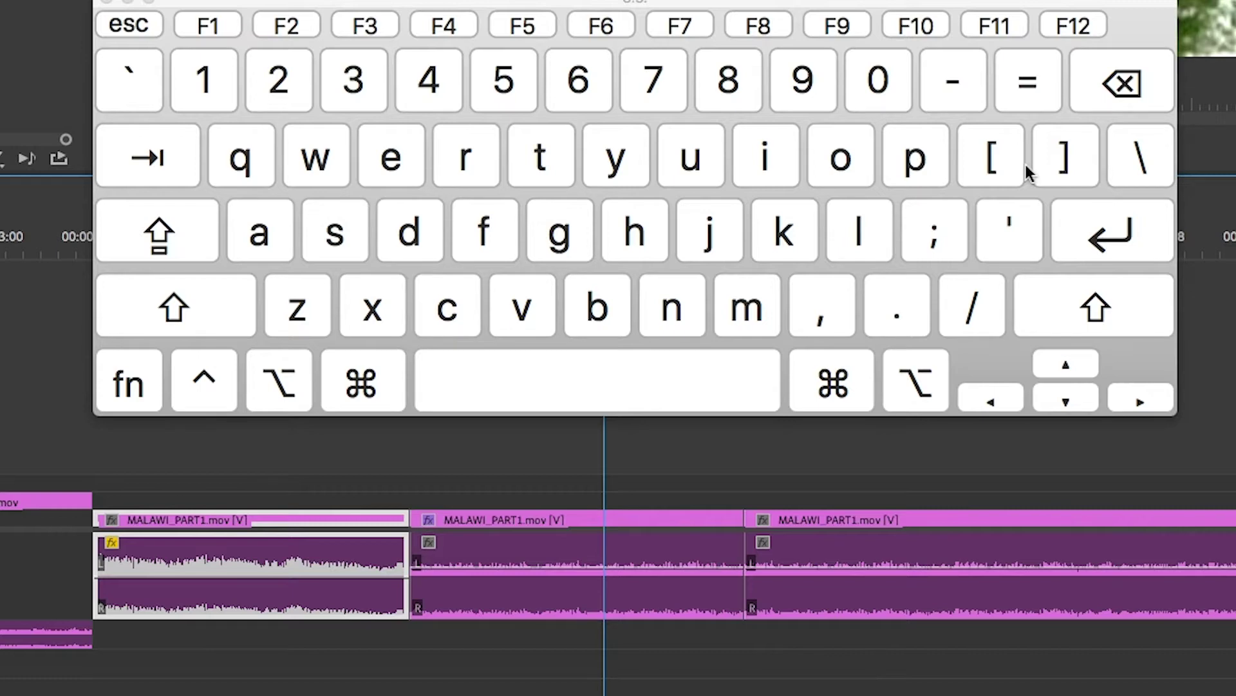
{"action": "key", "text": "shift"}
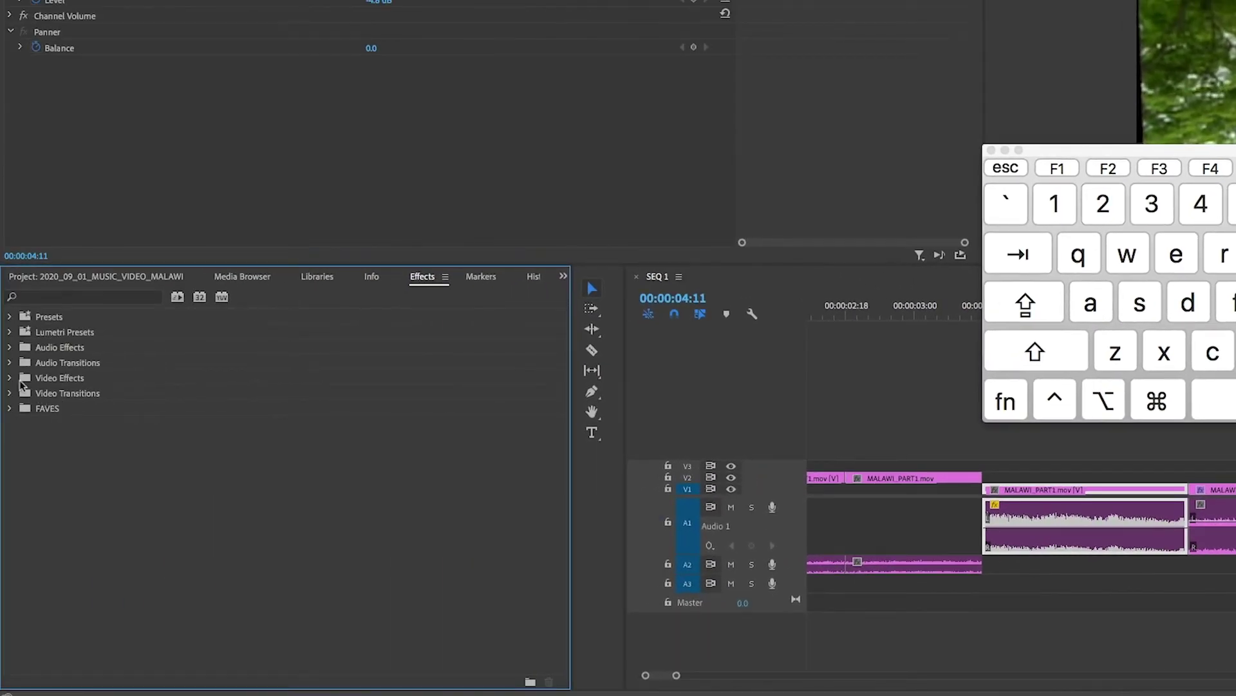
- Apply the Constant Power audio crossfade at the cut between the lowered A1 clip and the clip following it
{"action": "left_click", "coordinate": [10, 363]}
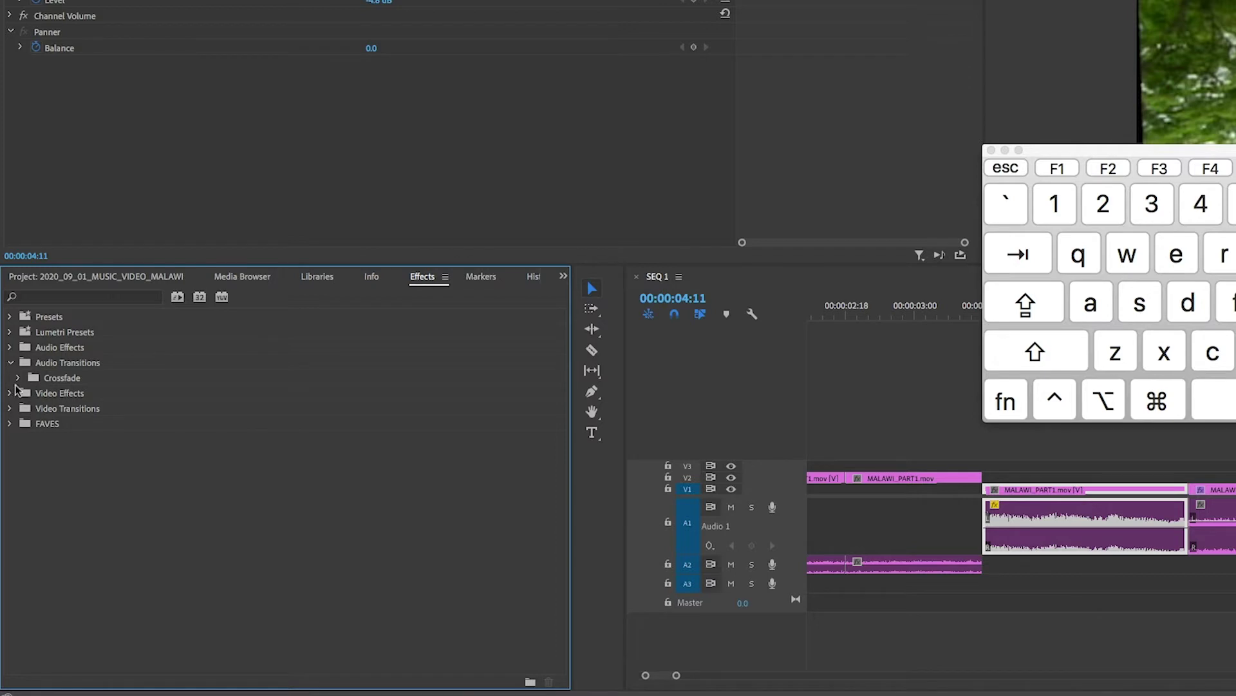
{"action": "left_click", "coordinate": [19, 378]}
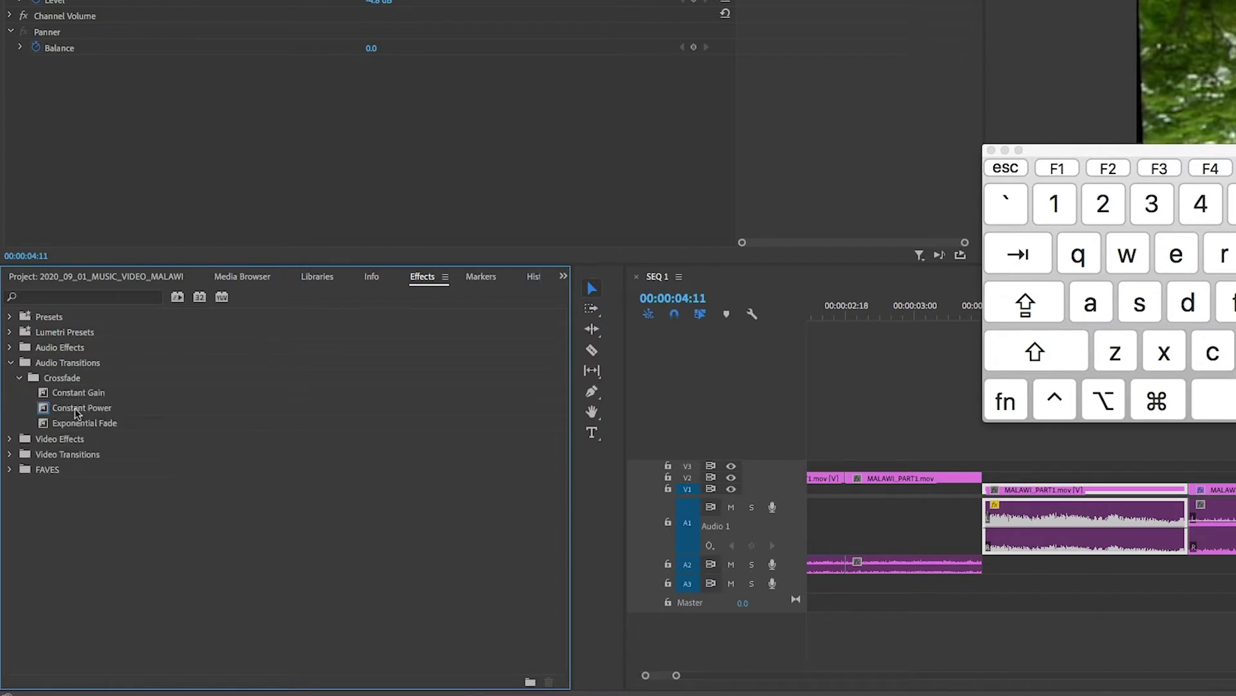
{"action": "left_click", "coordinate": [44, 410]}
{"action": "left_click_drag", "start_coordinate": [44, 410], "coordinate": [1197, 523]}
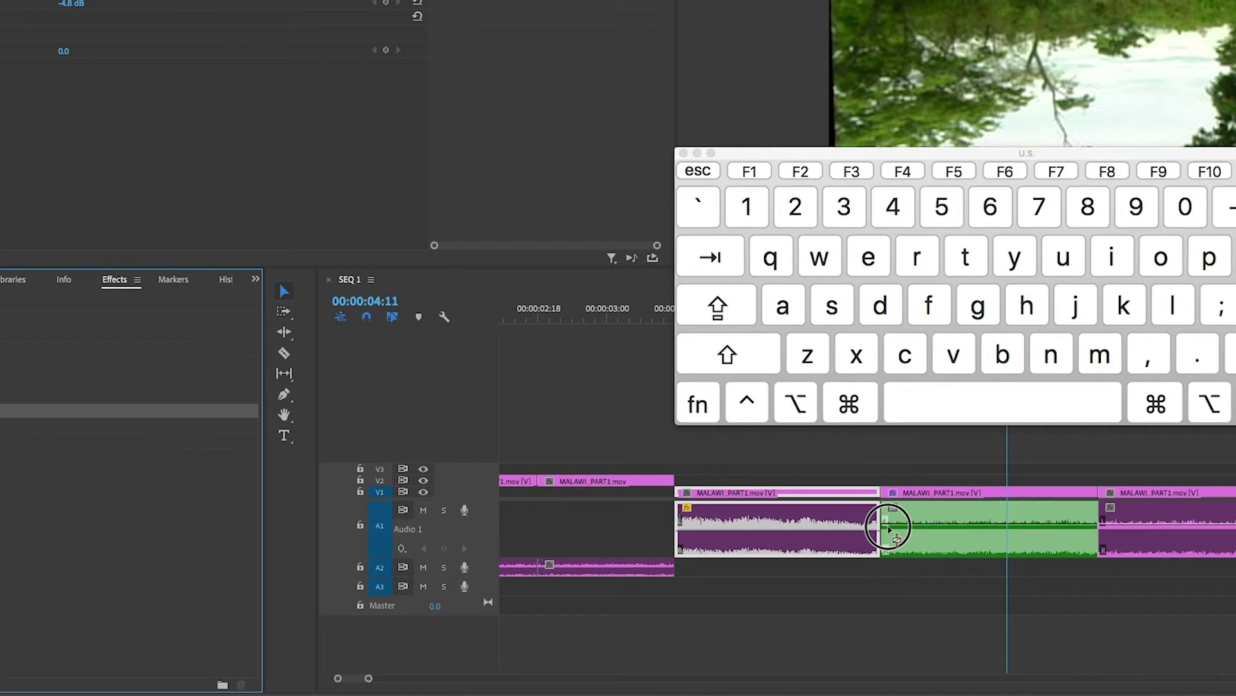
{"action": "left_click_drag", "start_coordinate": [889, 527], "coordinate": [880, 525]}
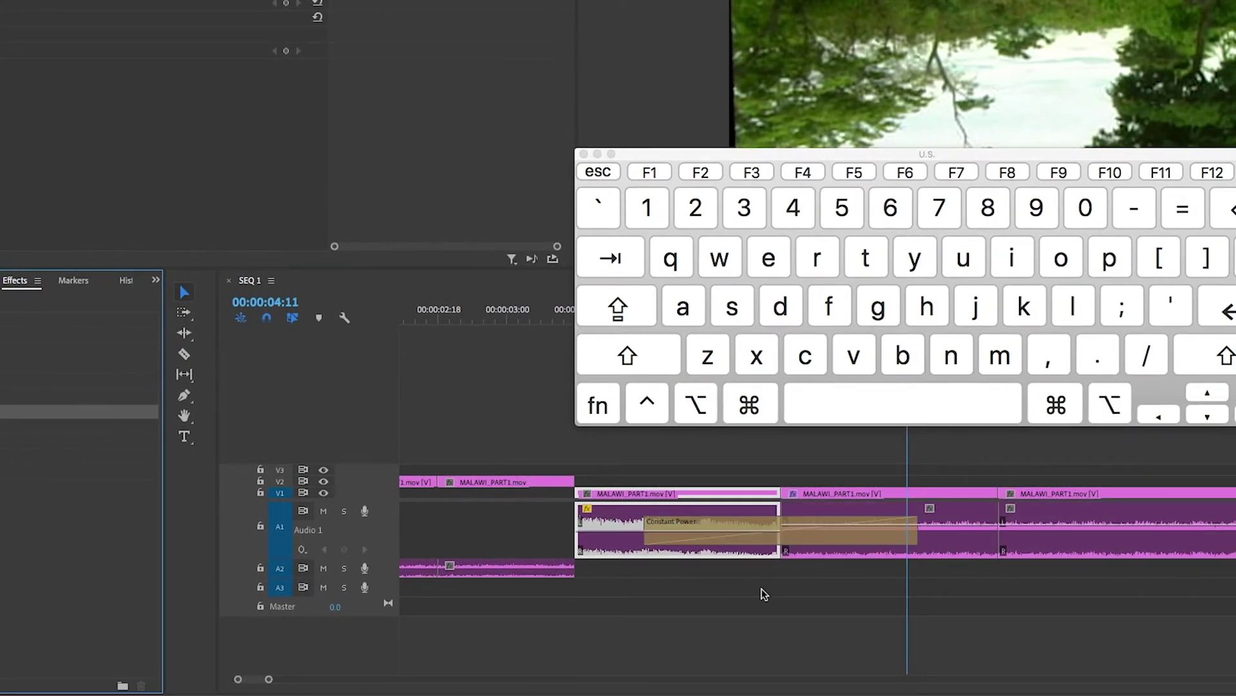
- Inspect the audio clips joined by the Constant Power crossfade and delete the transition
{"action": "left_click", "coordinate": [751, 609]}
{"action": "left_click", "coordinate": [609, 532]}
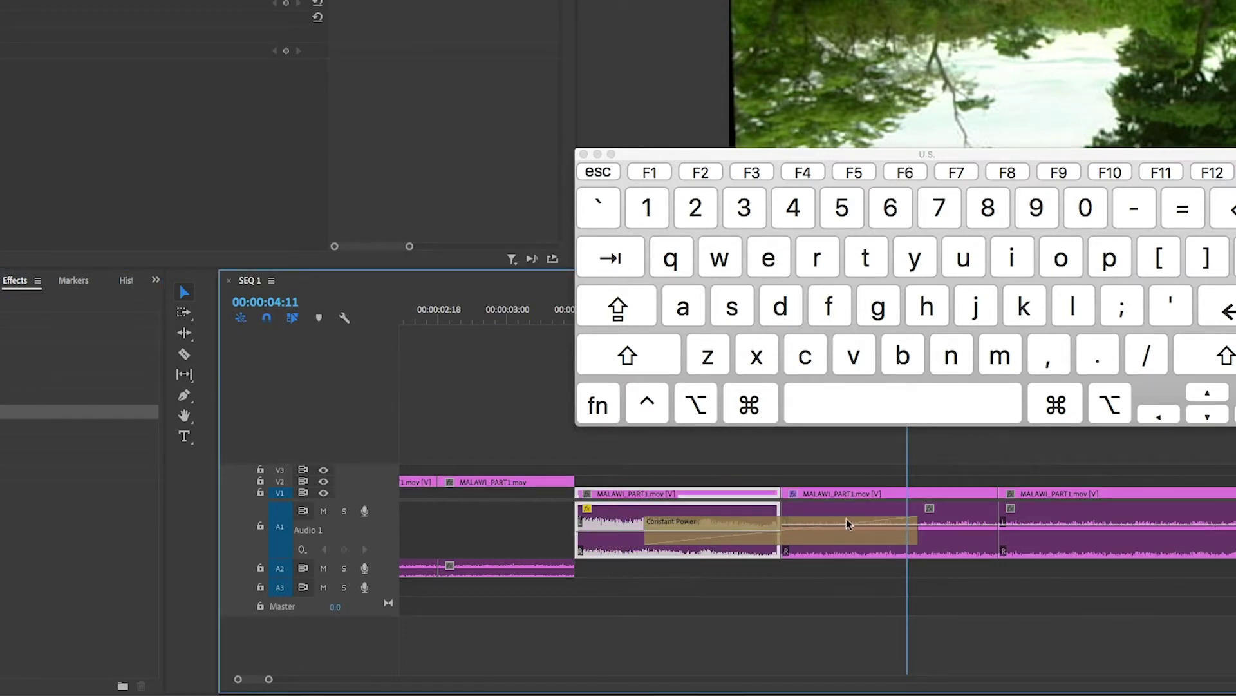
{"action": "left_click", "coordinate": [945, 516]}
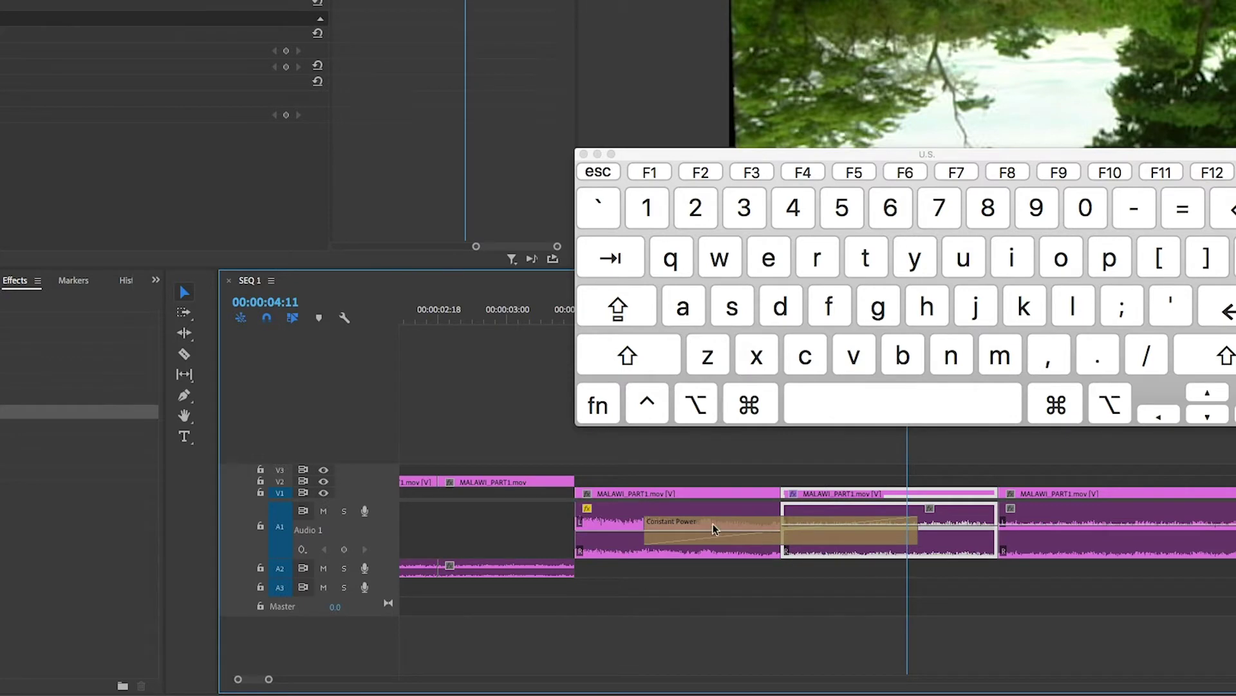
{"action": "left_click", "coordinate": [712, 506]}
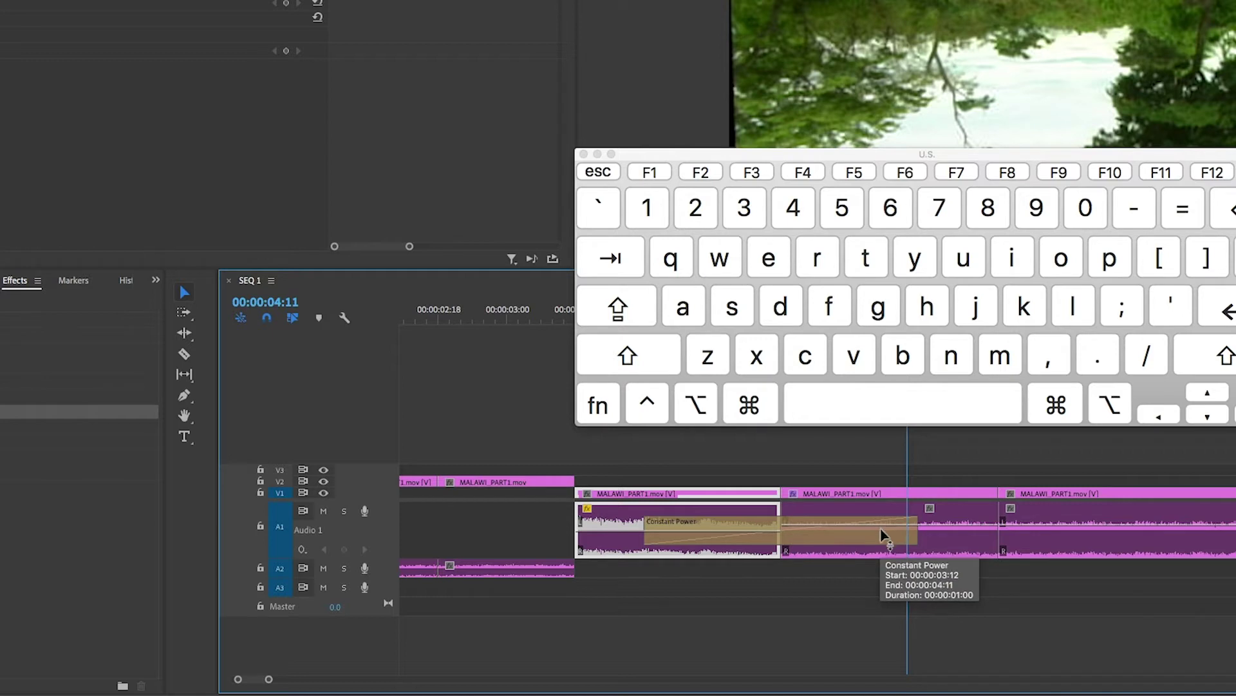
{"action": "left_click", "coordinate": [786, 570]}
{"action": "left_click", "coordinate": [785, 536]}
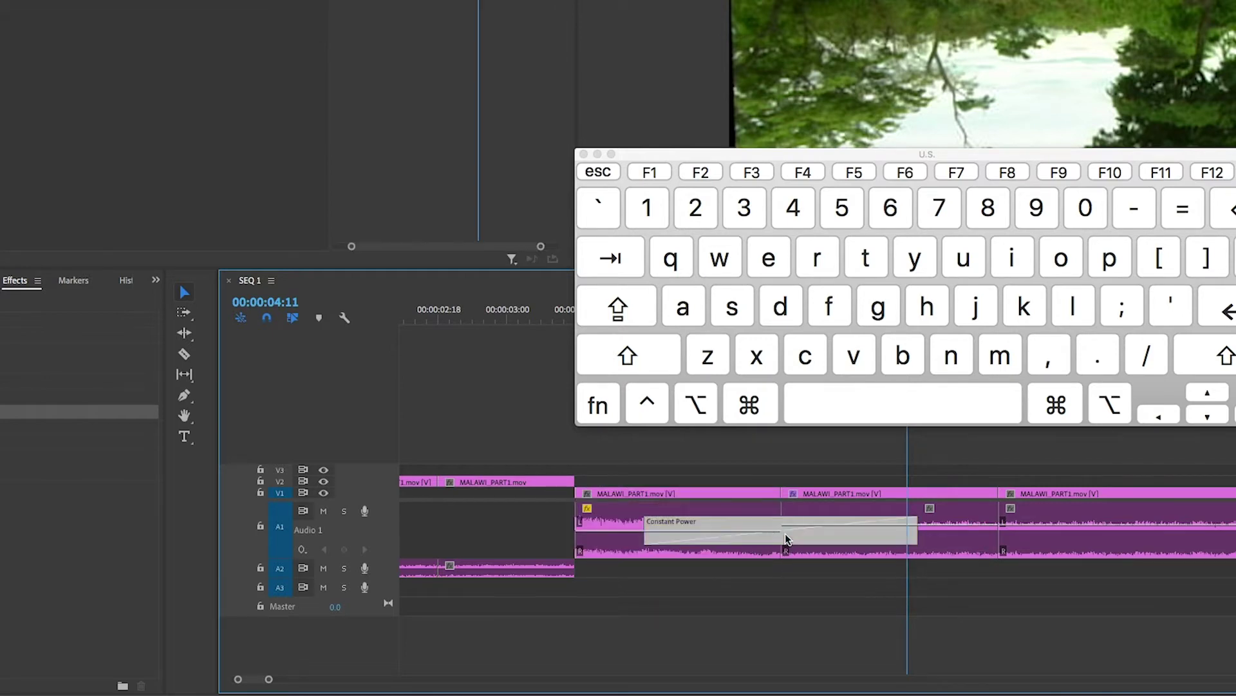
{"action": "key", "text": "Delete"}
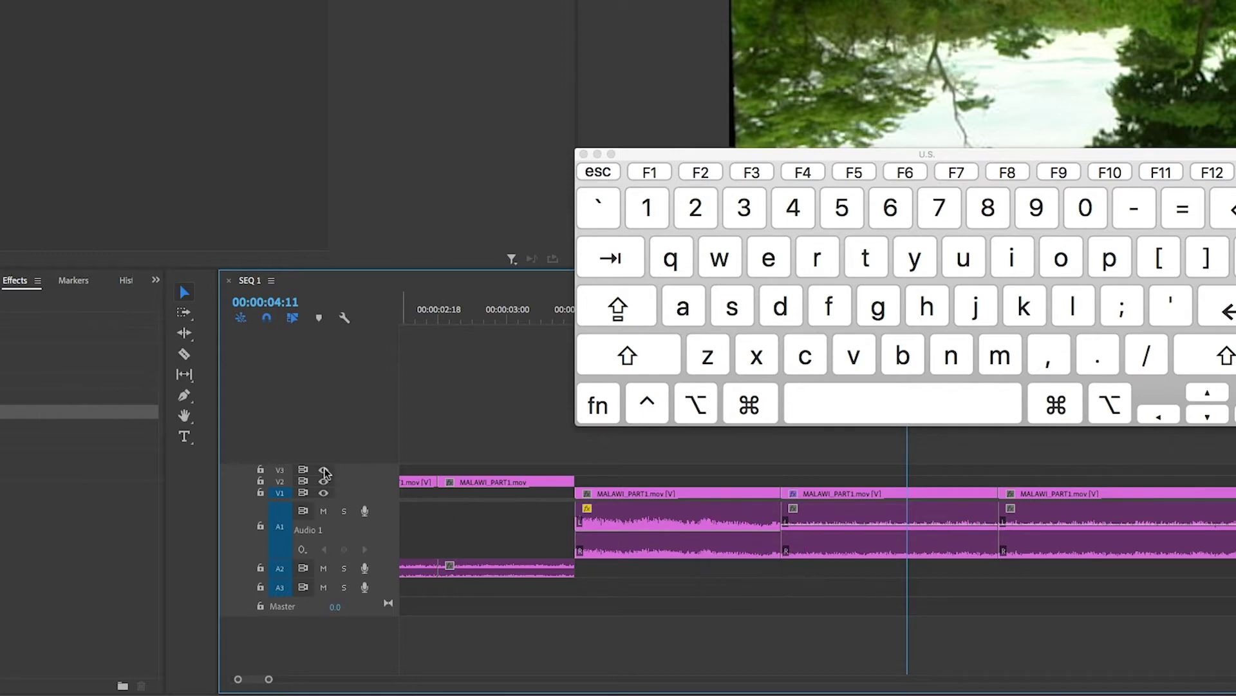
- Activate the Pen tool and increase the height of audio track A1
{"action": "left_click", "coordinate": [185, 398]}
{"action": "key", "text": "p"}
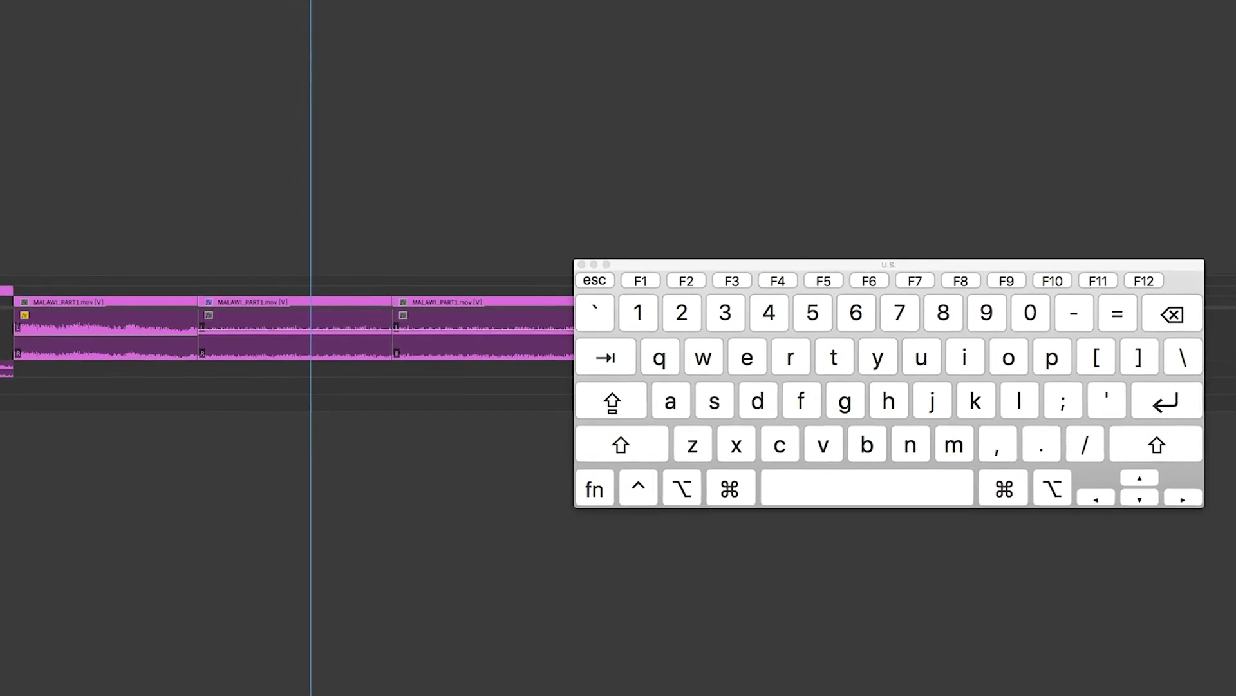
{"action": "left_click_drag", "start_coordinate": [1, 449], "coordinate": [1, 495]}
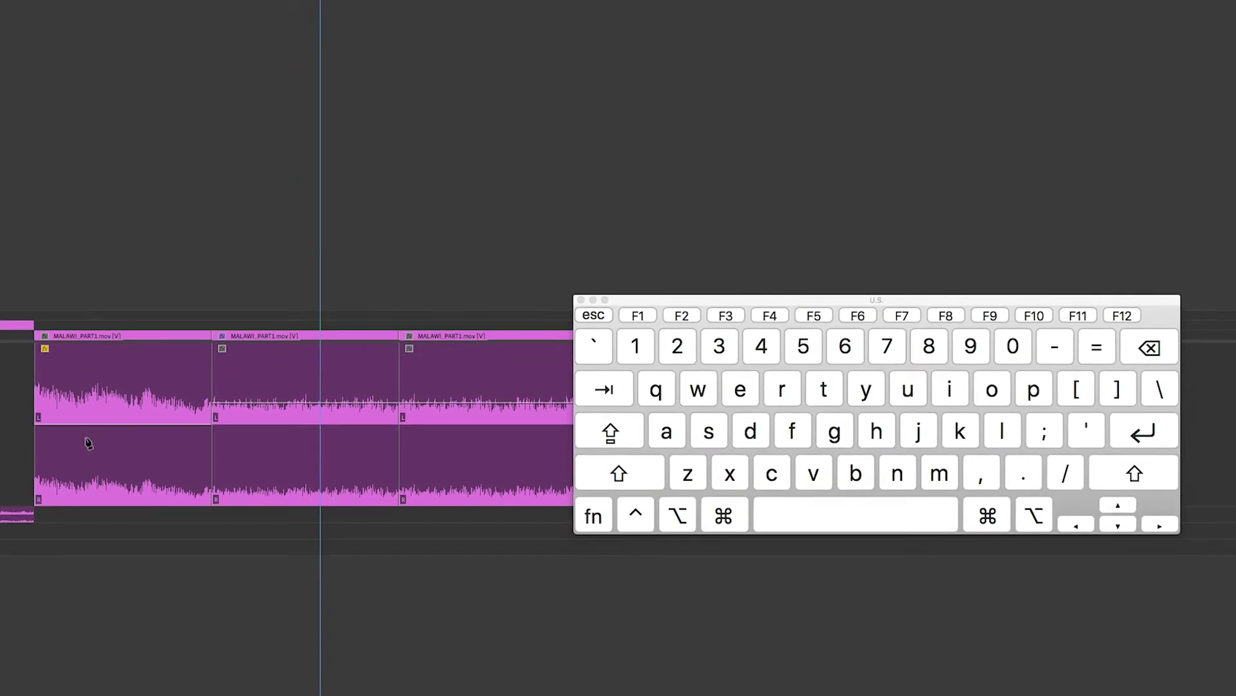
- Add three volume keyframes along the level line of the lowered A1 clip, around its middle
{"action": "mouse_move", "coordinate": [87, 430]}
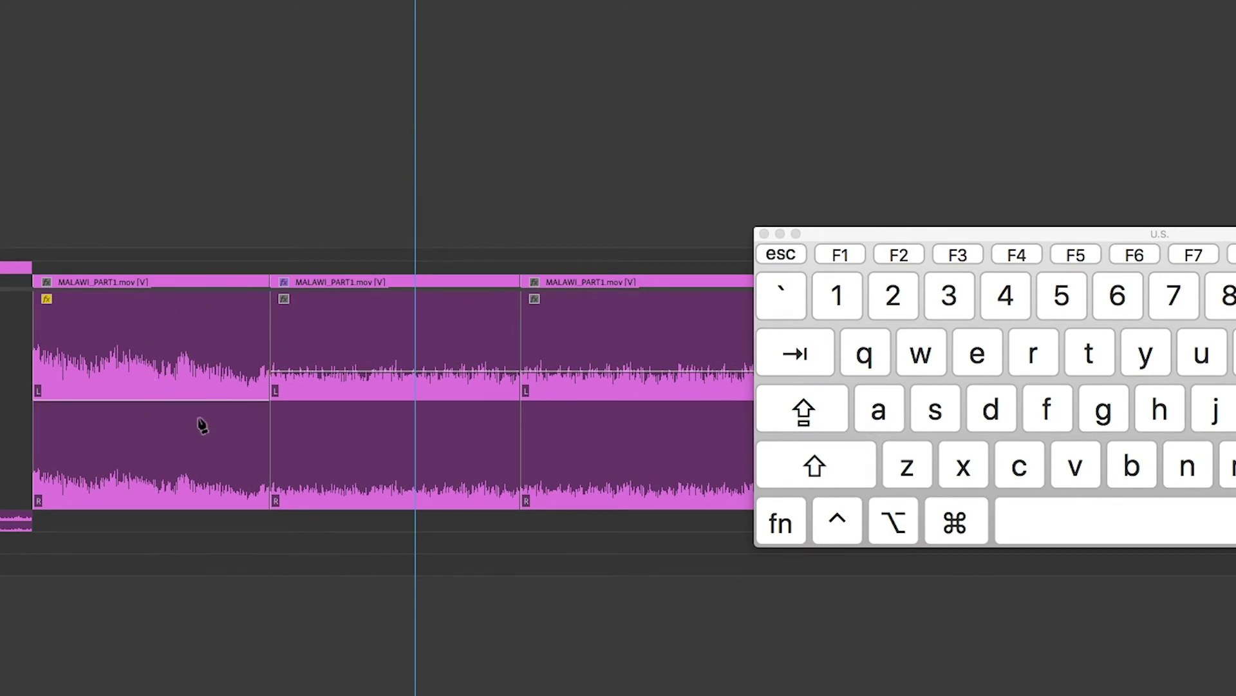
{"action": "mouse_move", "coordinate": [131, 406]}
{"action": "left_click", "coordinate": [130, 402]}
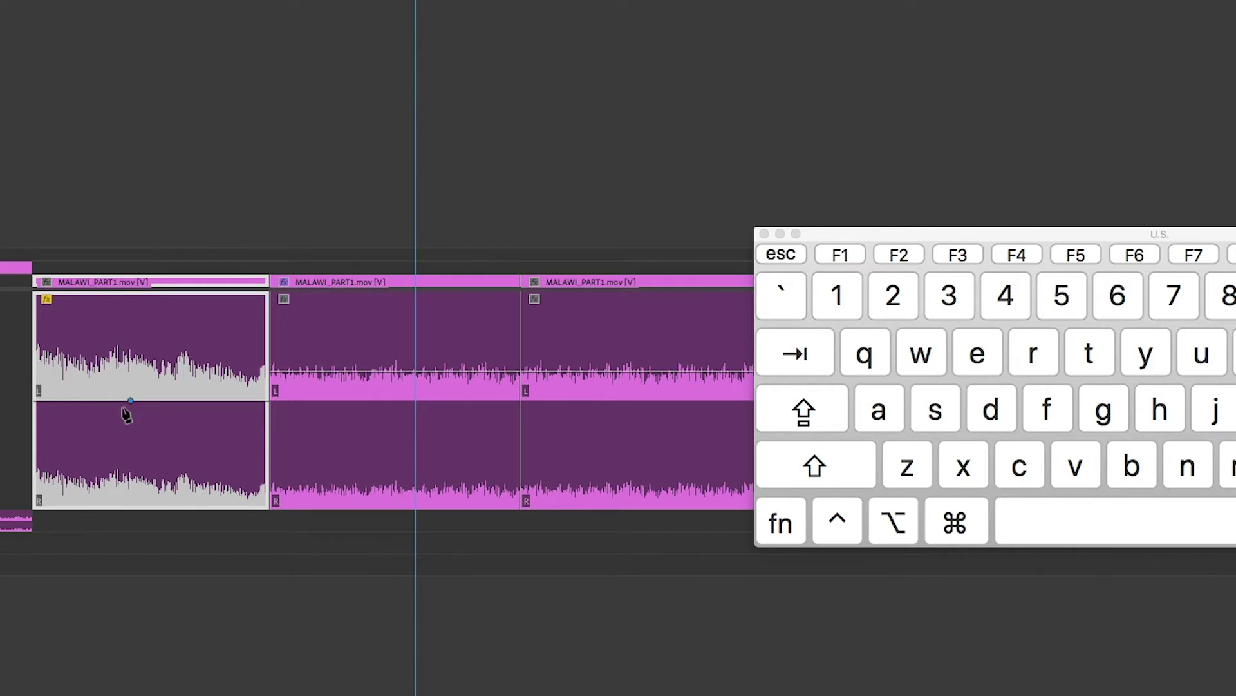
{"action": "left_click", "coordinate": [154, 401]}
{"action": "left_click", "coordinate": [180, 401]}
- Pull the middle volume keyframe far down, raise the last one, and move the first slightly lower and earlier
{"action": "left_click_drag", "start_coordinate": [153, 400], "coordinate": [152, 502]}
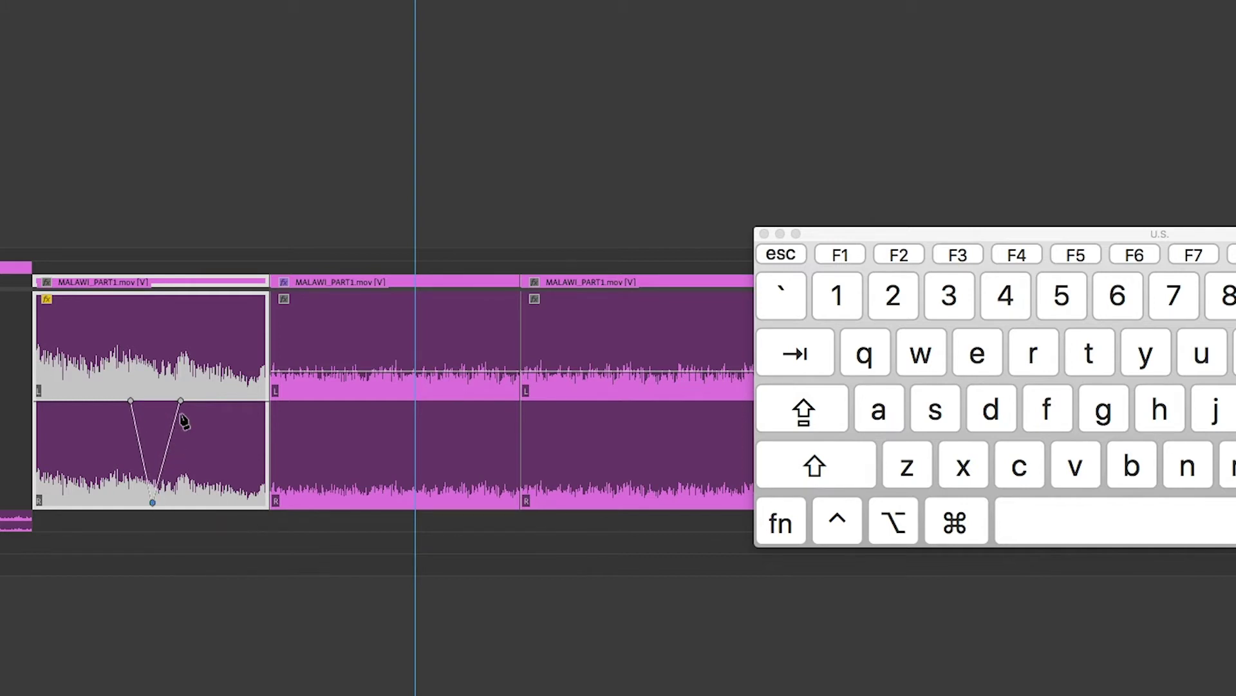
{"action": "left_click_drag", "start_coordinate": [181, 401], "coordinate": [194, 328]}
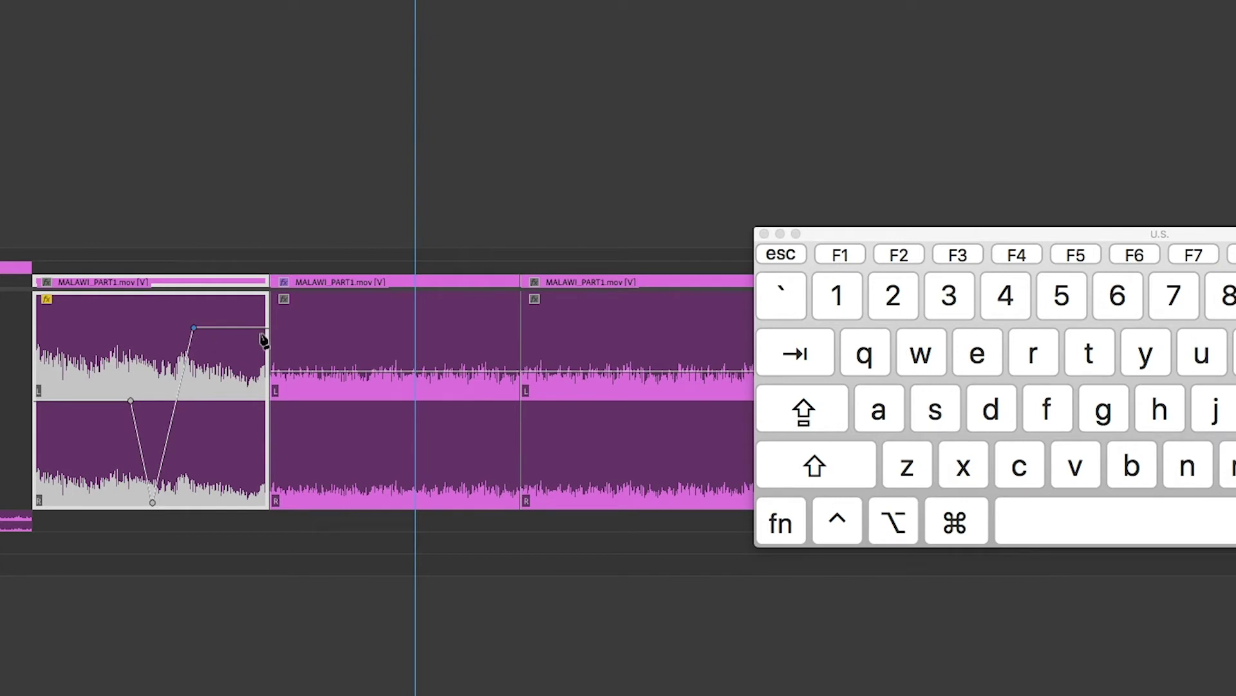
{"action": "left_click_drag", "start_coordinate": [132, 404], "coordinate": [119, 434]}
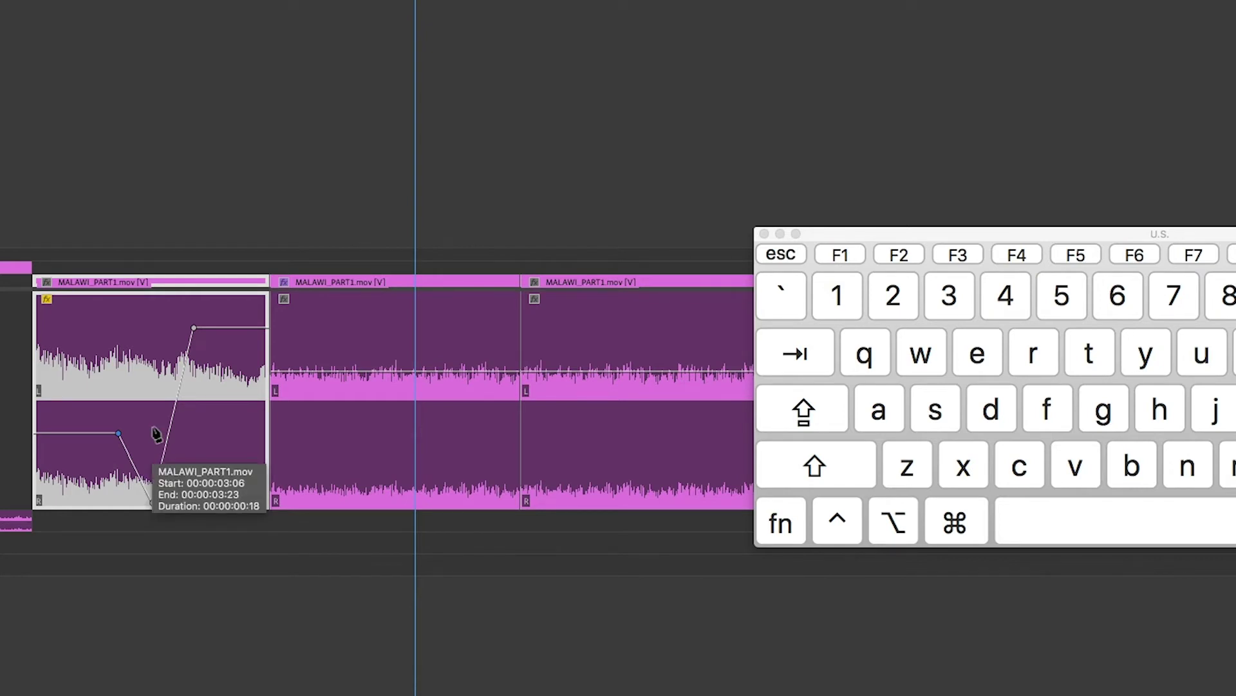
- With the Selection tool, shift the last volume keyframe later and raise the middle one to about -20 dB
{"action": "key", "text": "v"}
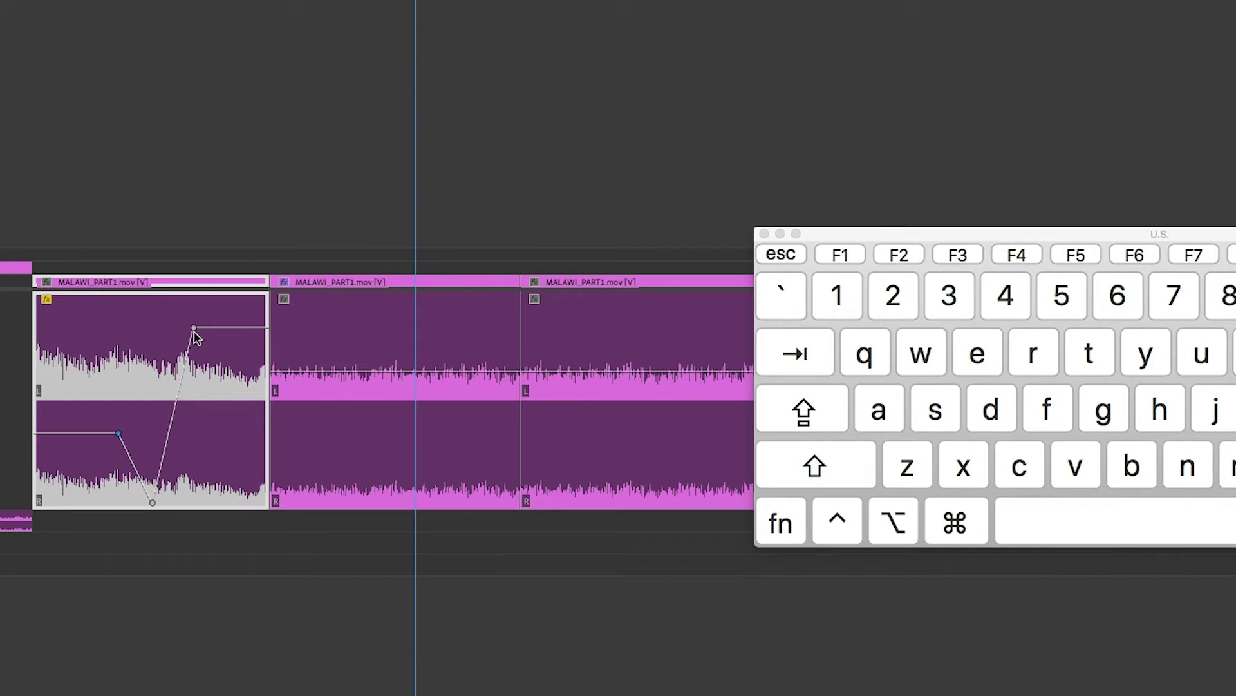
{"action": "mouse_move", "coordinate": [194, 330]}
{"action": "left_mouse_down"}
{"action": "mouse_move", "coordinate": [192, 360]}
{"action": "mouse_move", "coordinate": [166, 314]}
{"action": "mouse_move", "coordinate": [213, 334]}
{"action": "left_mouse_up"}
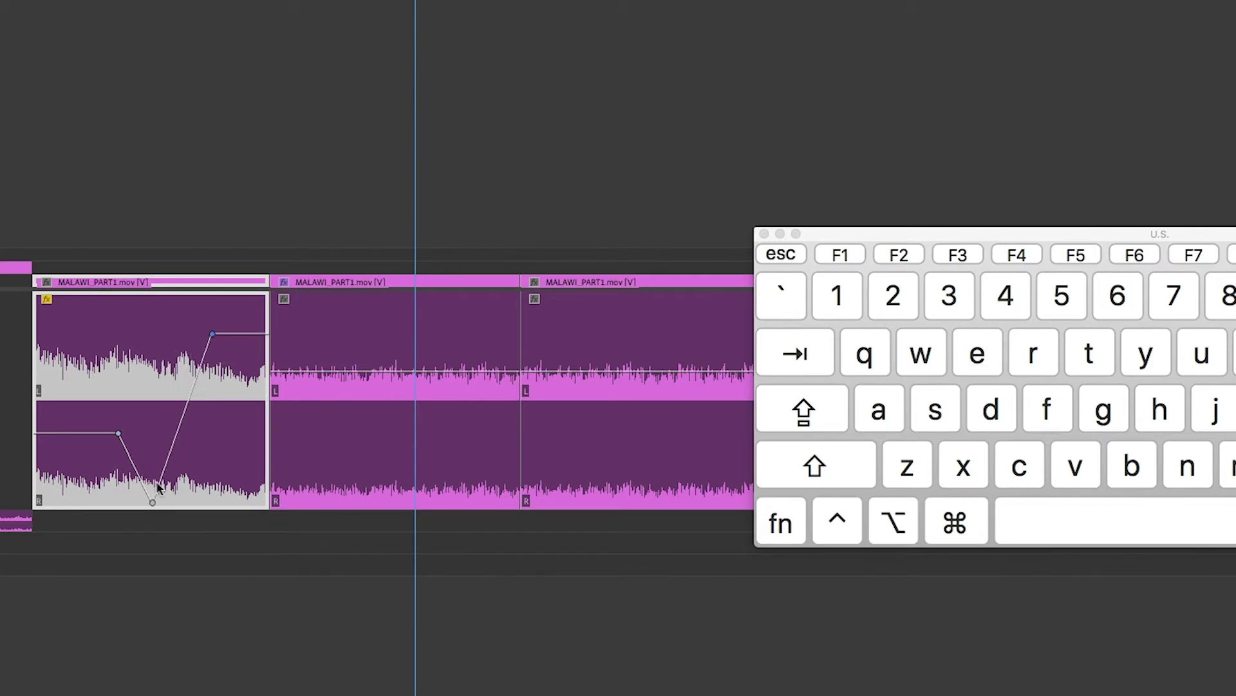
{"action": "left_click_drag", "start_coordinate": [152, 502], "coordinate": [160, 456]}
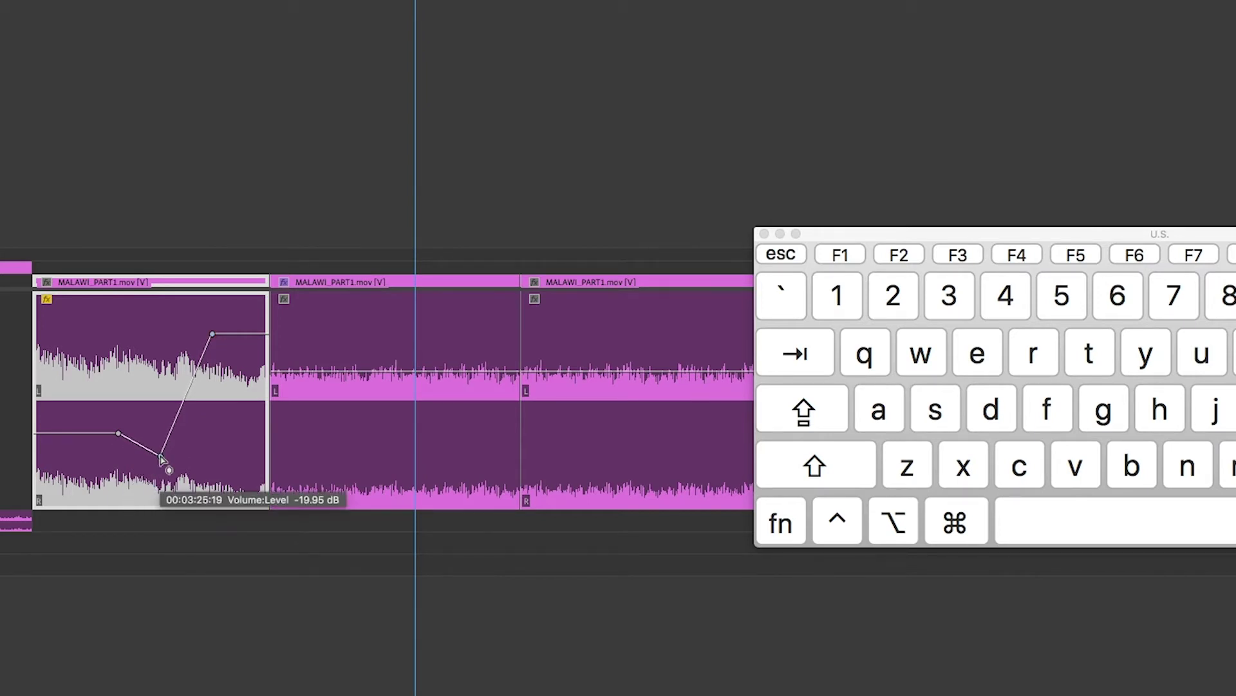
{"action": "left_click", "coordinate": [161, 457]}
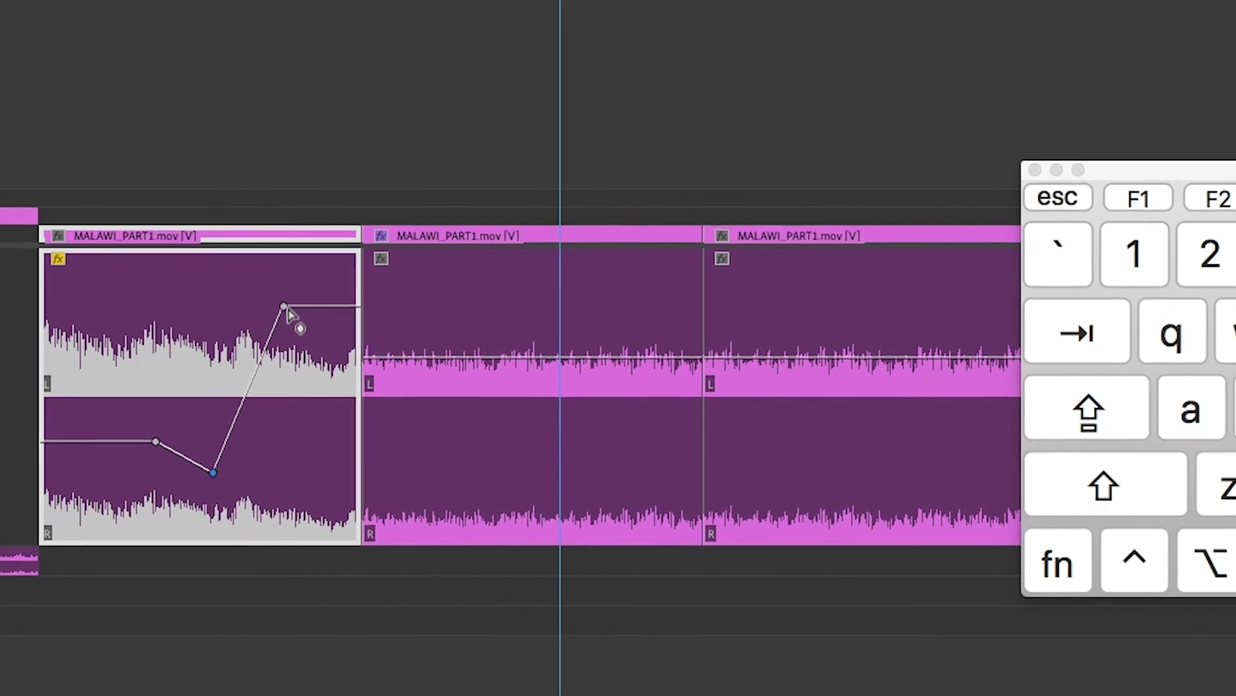
- Delete the last, middle and first volume keyframes from the selected A1 clip, keeping the clip itself
{"action": "left_click", "coordinate": [287, 307]}
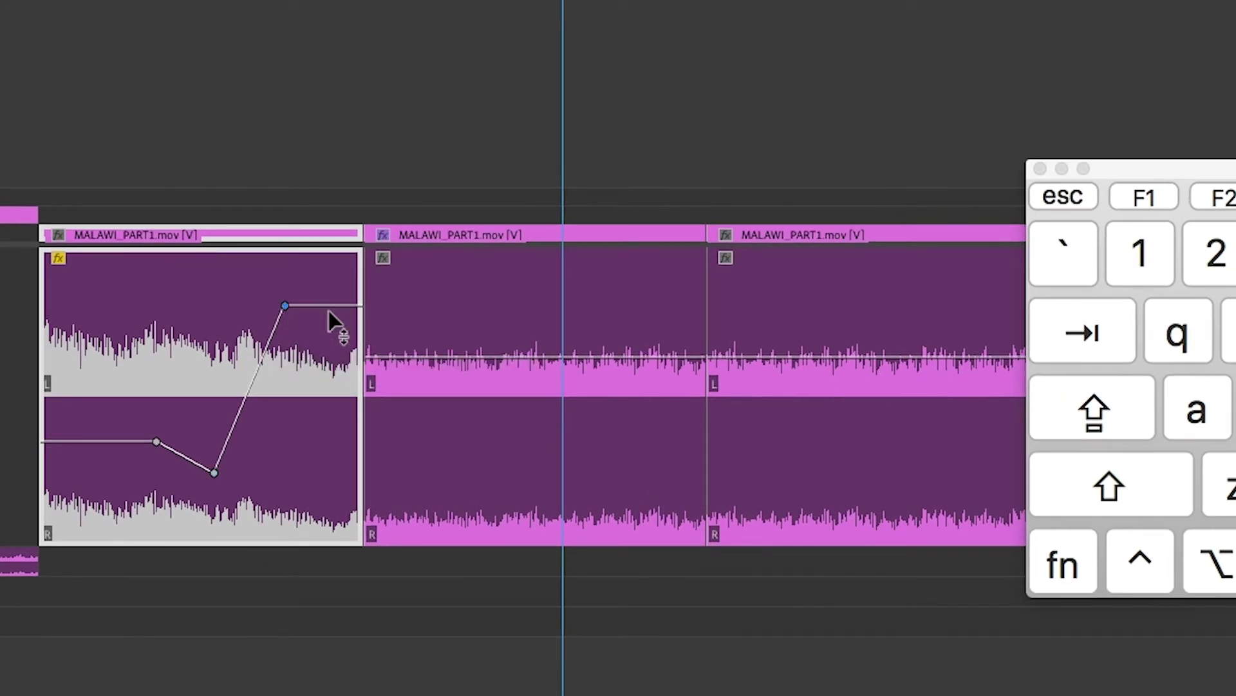
{"action": "key", "text": "Delete"}
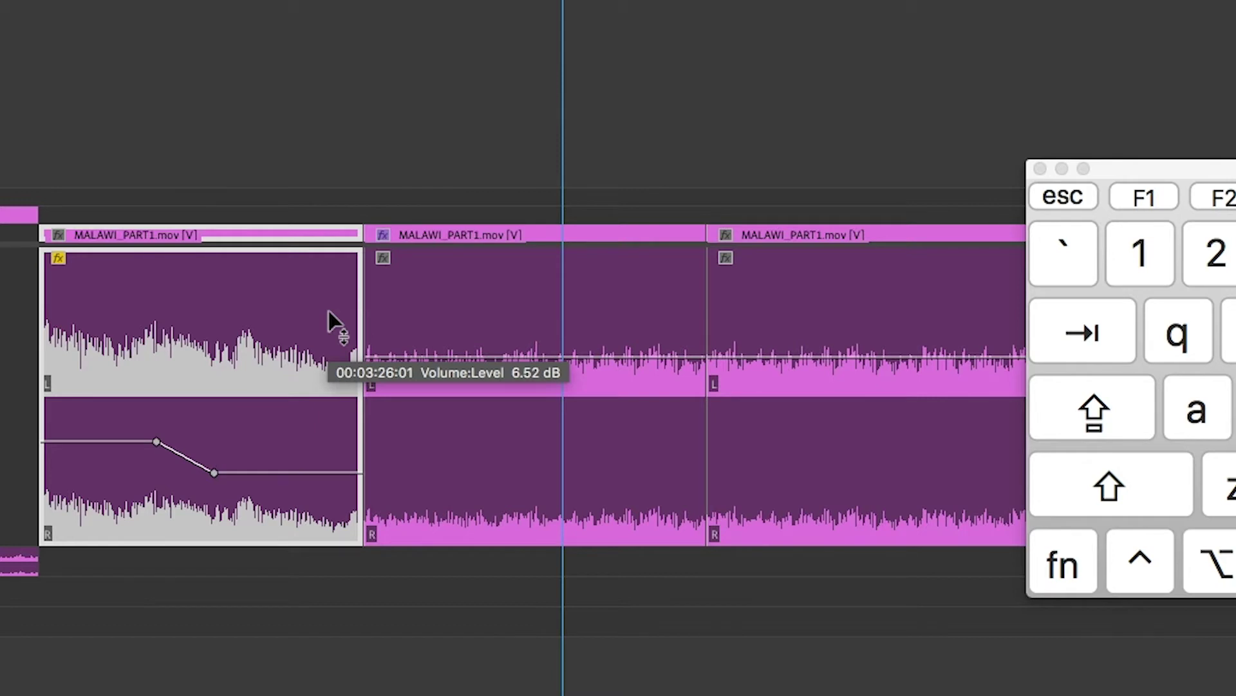
{"action": "left_click", "coordinate": [215, 473]}
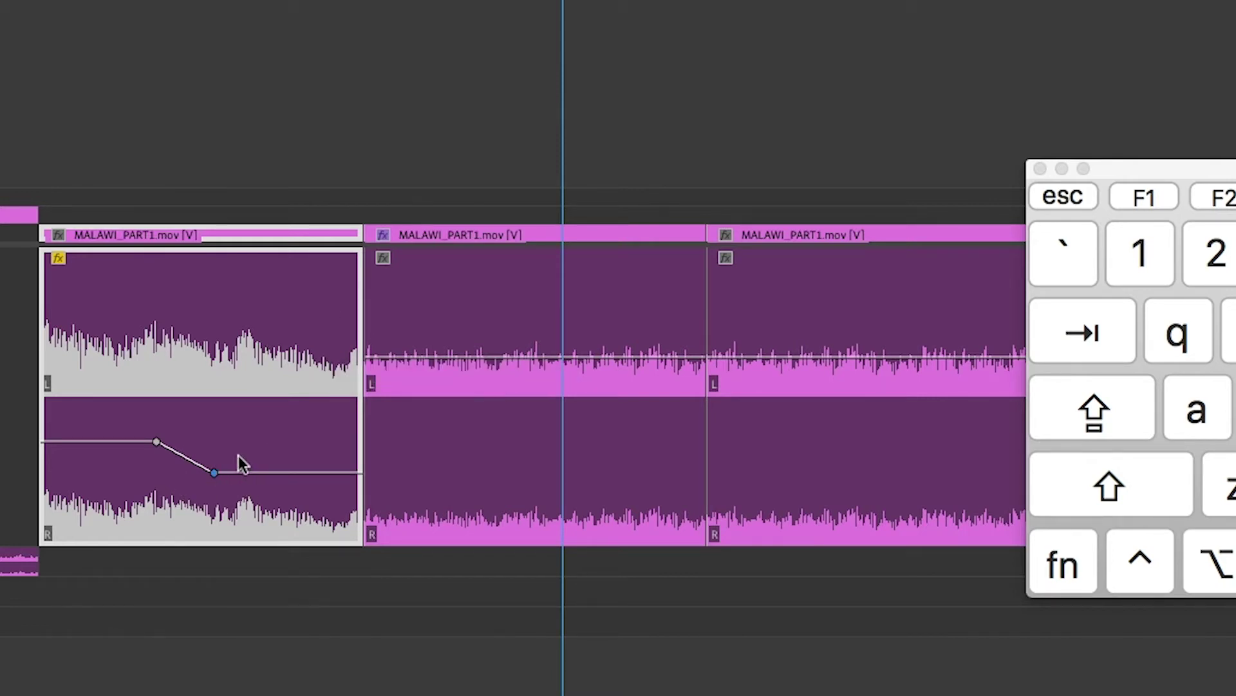
{"action": "key", "text": "Delete"}
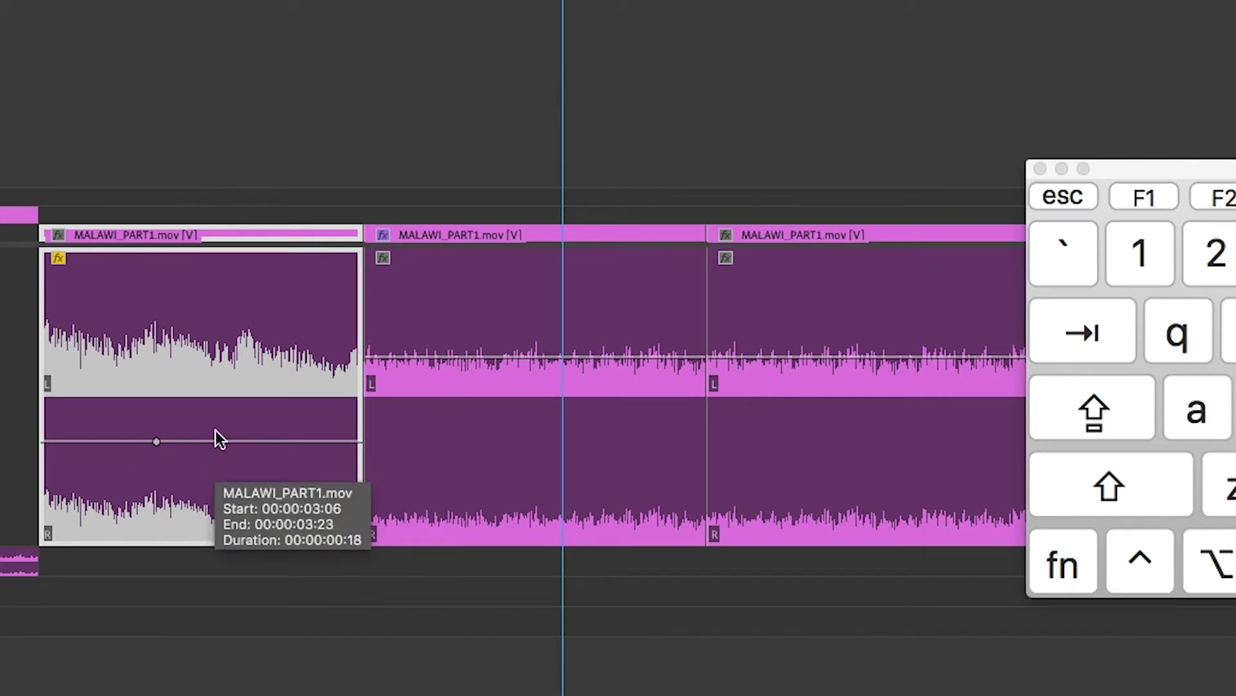
{"action": "key", "text": "Delete"}
{"action": "key", "text": "super+z"}
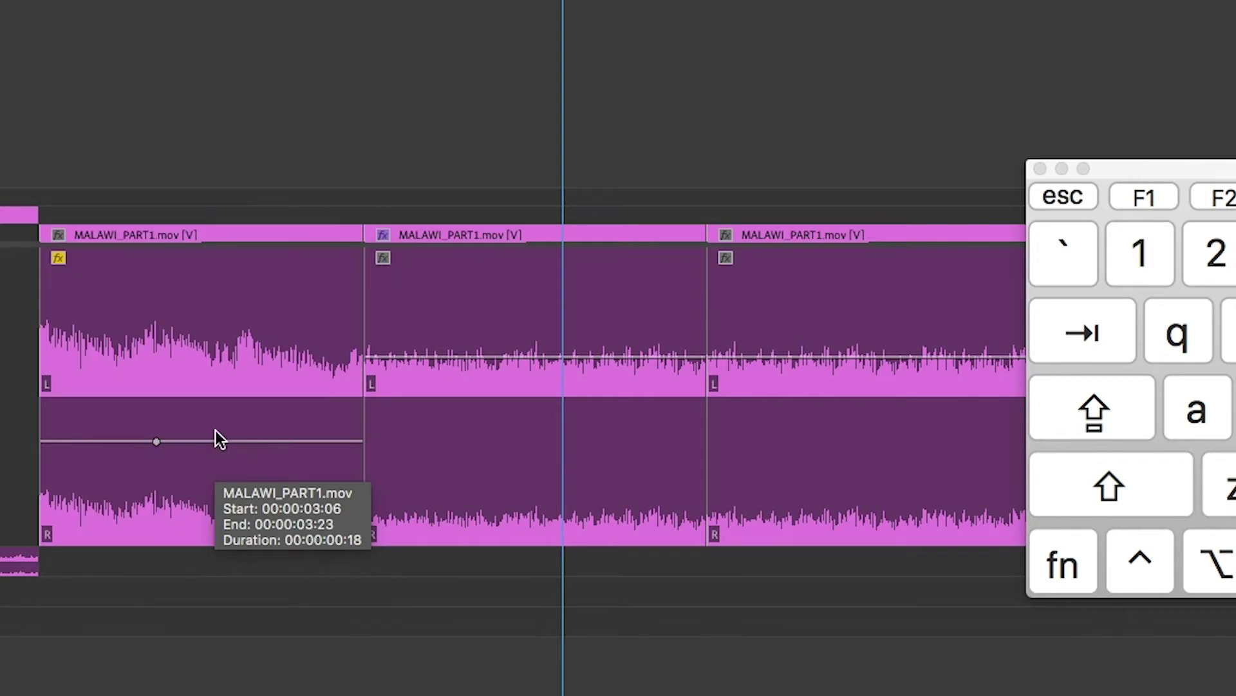
{"action": "left_click", "coordinate": [156, 445]}
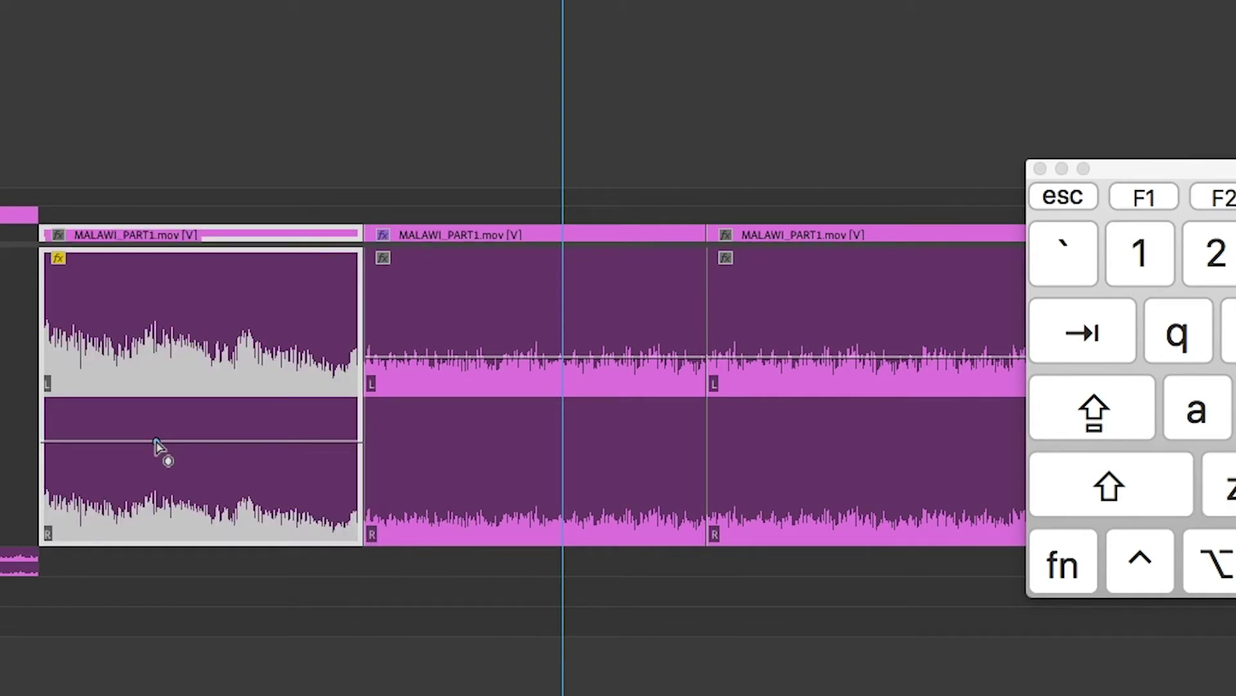
{"action": "left_click_drag", "start_coordinate": [156, 444], "coordinate": [156, 499]}
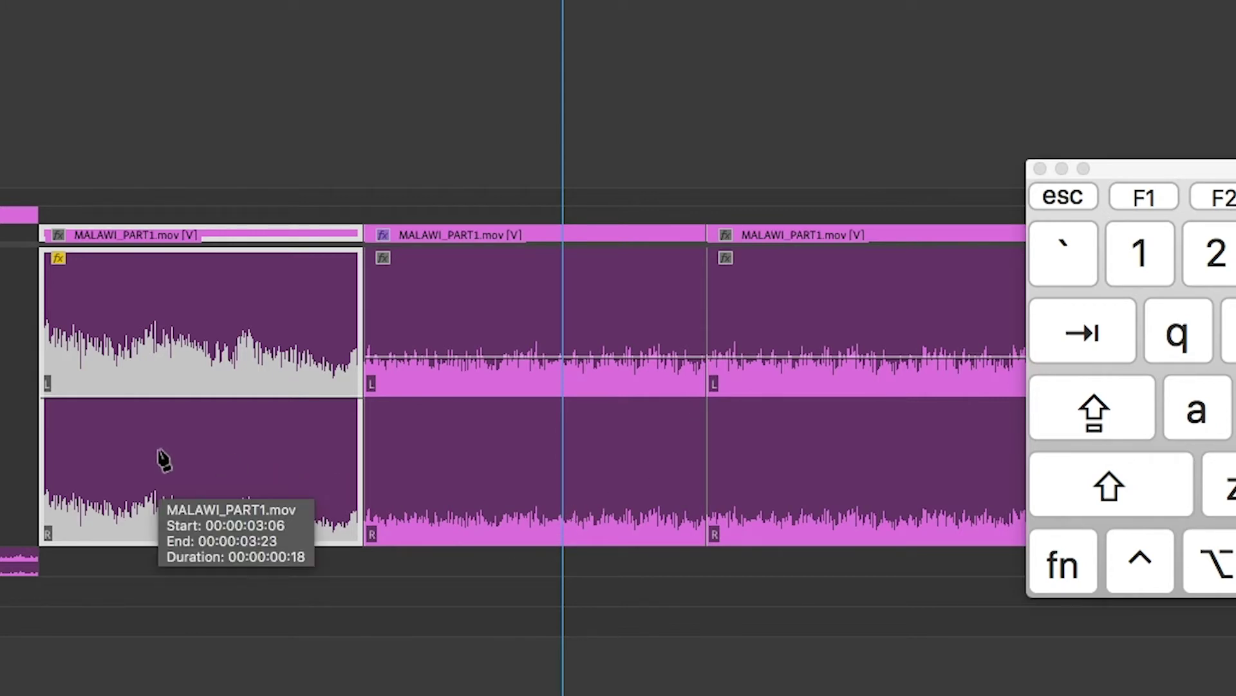
- Add four volume keyframes spaced along the selected A1 clip's level line
{"action": "left_click", "coordinate": [113, 396]}
{"action": "left_click", "coordinate": [166, 396]}
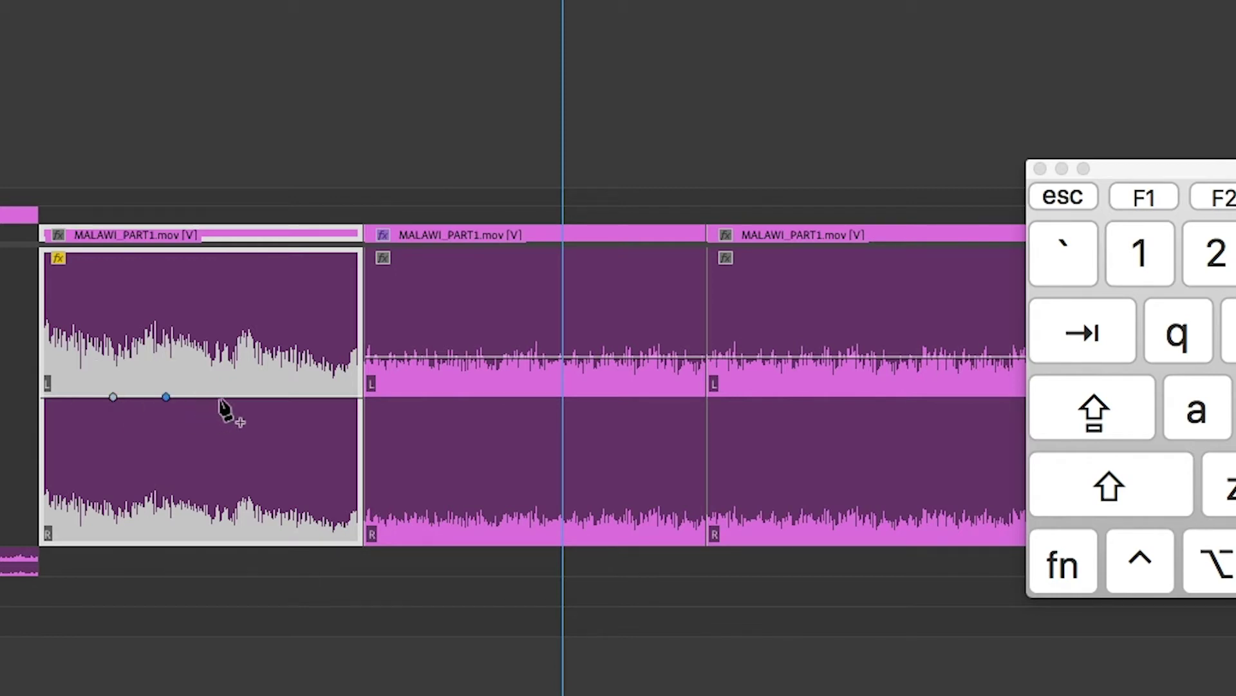
{"action": "left_click", "coordinate": [231, 396]}
{"action": "left_click", "coordinate": [288, 397]}
- Lower the second keyframe, pull the fourth down to about -17 dB, and raise the third close to the clip's upper edge
{"action": "left_click_drag", "start_coordinate": [166, 397], "coordinate": [161, 438]}
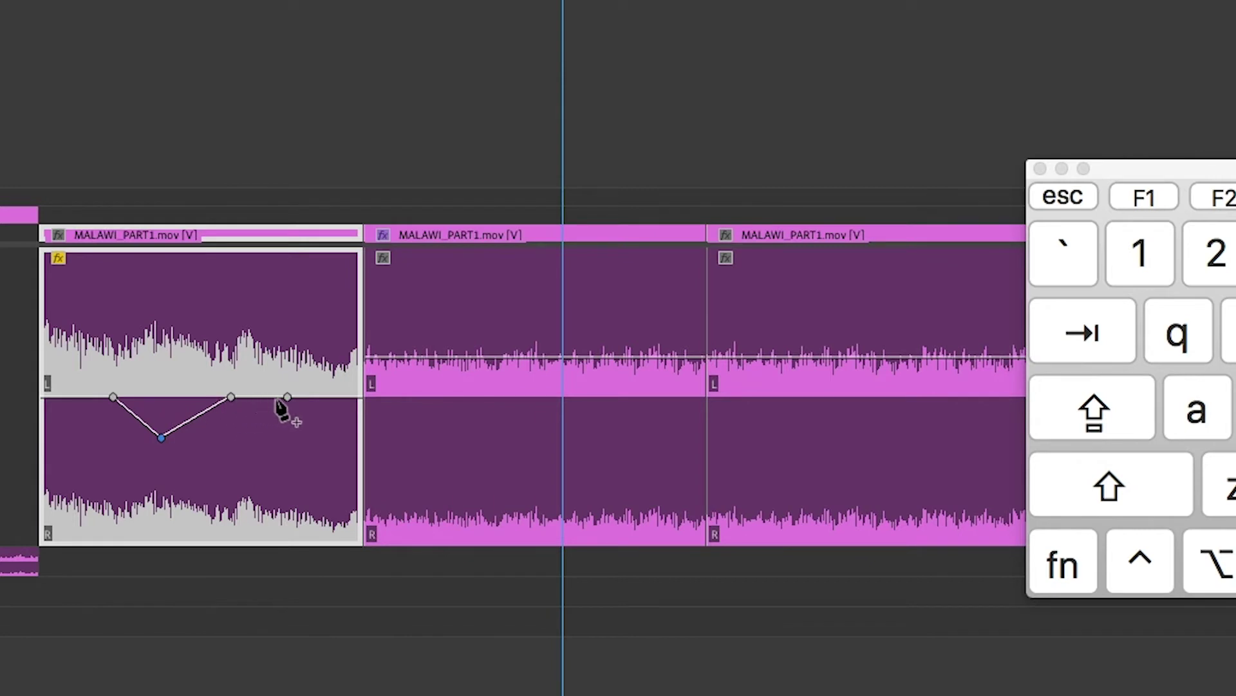
{"action": "left_click_drag", "start_coordinate": [287, 397], "coordinate": [300, 468]}
{"action": "left_click_drag", "start_coordinate": [231, 397], "coordinate": [239, 281]}
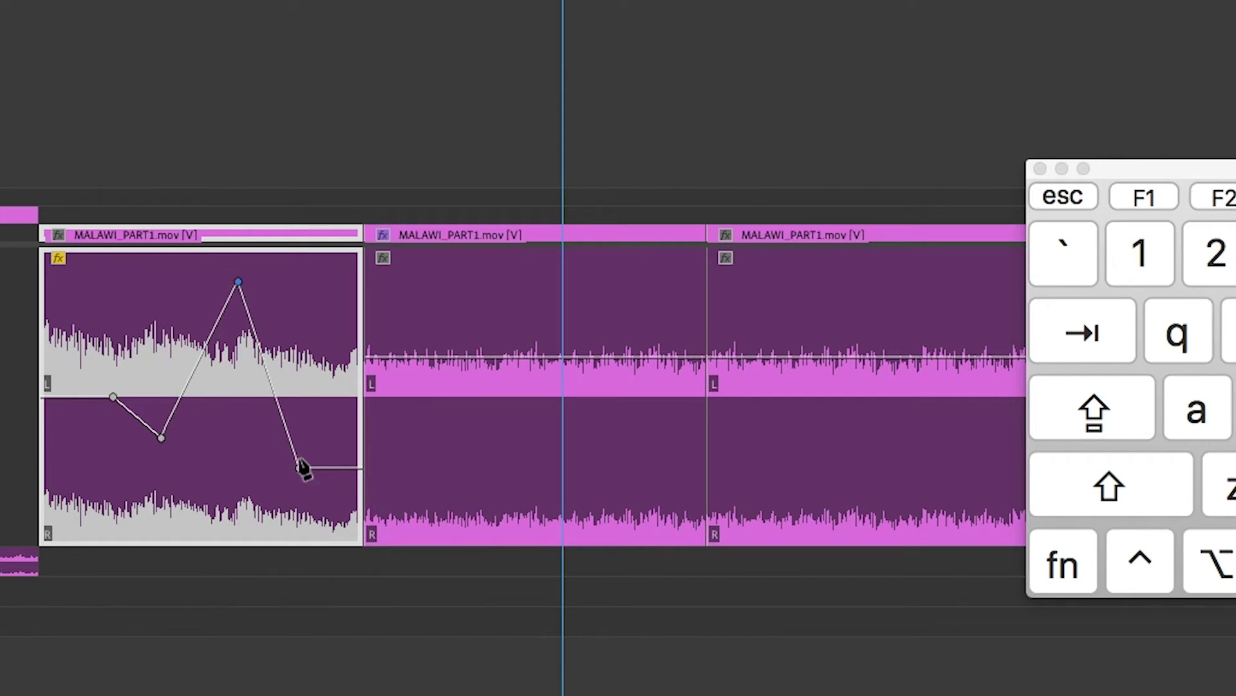
{"action": "mouse_move", "coordinate": [303, 466]}
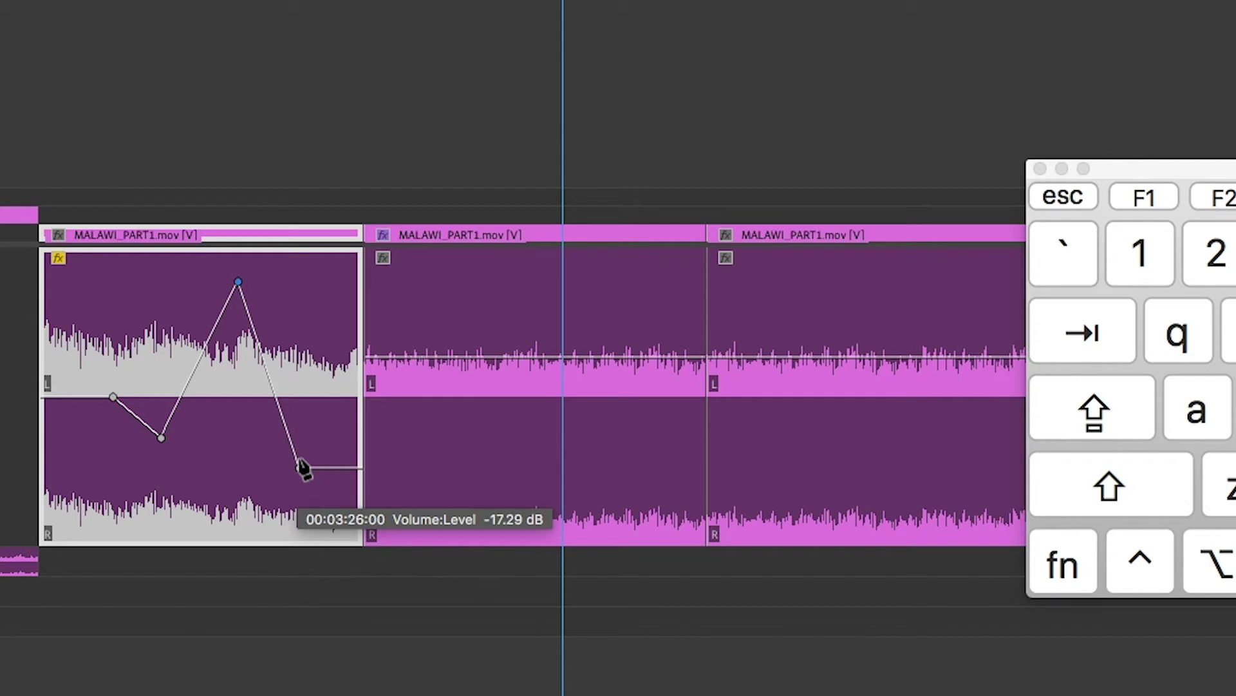
- Undo the keyframe moves and the adding of the four volume keyframes
{"action": "key", "text": "super+z"}
{"action": "key", "text": "super+z"}
{"action": "key", "text": "super+z"}
{"action": "key", "text": "super+z"}
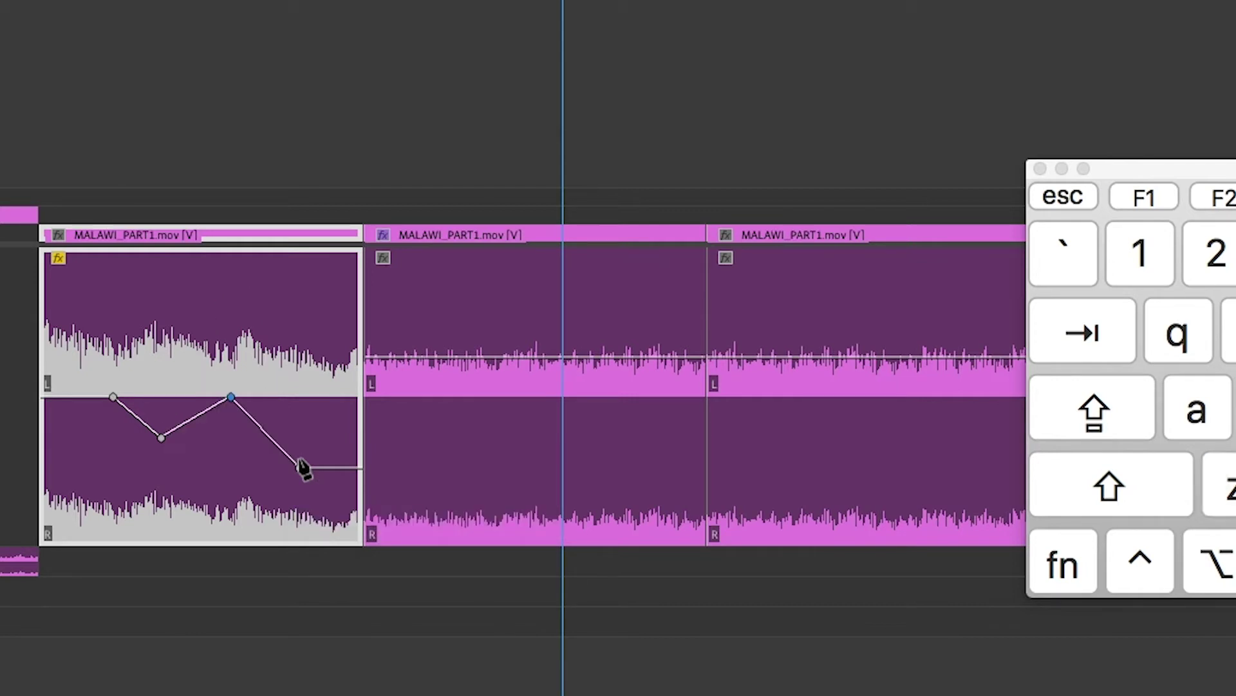
{"action": "key", "text": "super+z"}
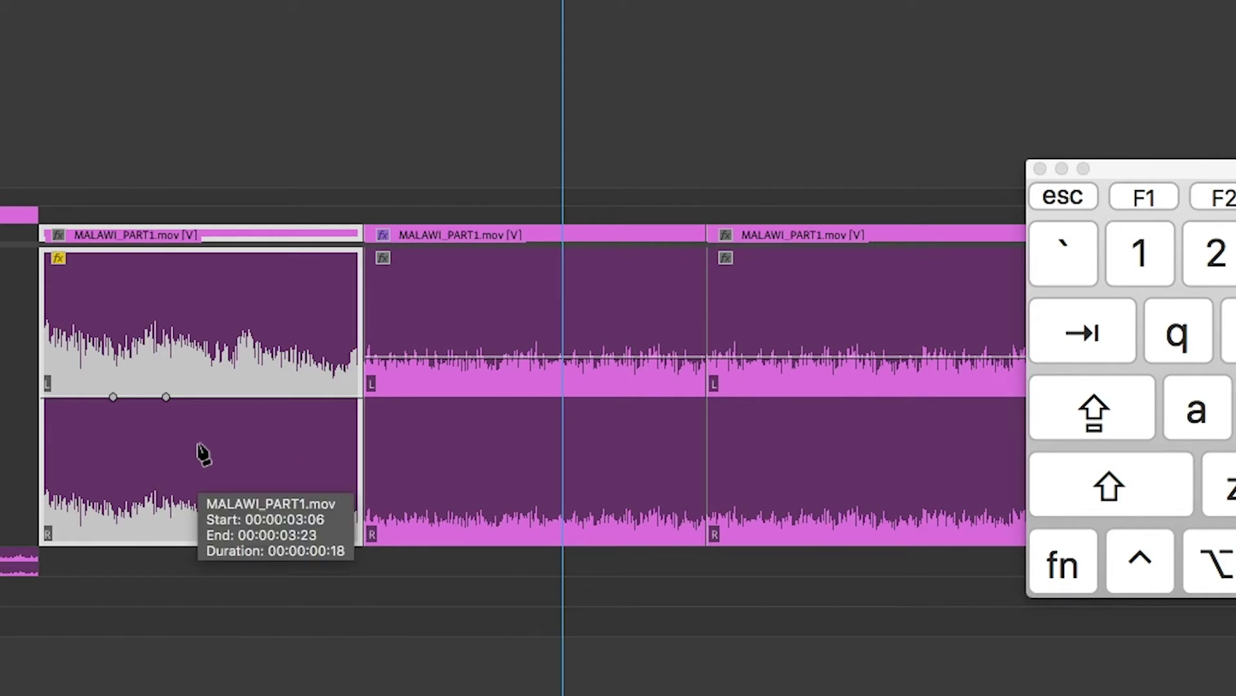
{"action": "key", "text": "super+z"}
{"action": "key", "text": "super+z"}
- Add a Bezier volume keyframe near the A1 clip's start, plus two more around its middle and close to its end
{"action": "left_click", "coordinate": [105, 397]}
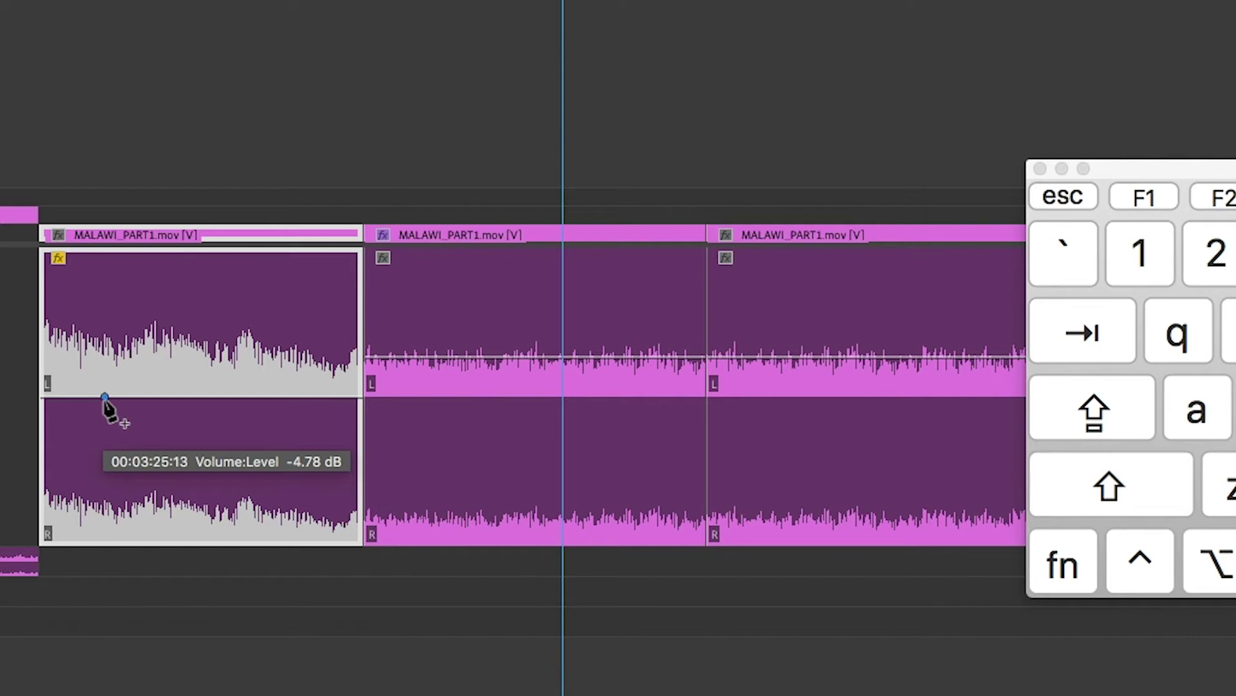
{"action": "right_click", "coordinate": [105, 397]}
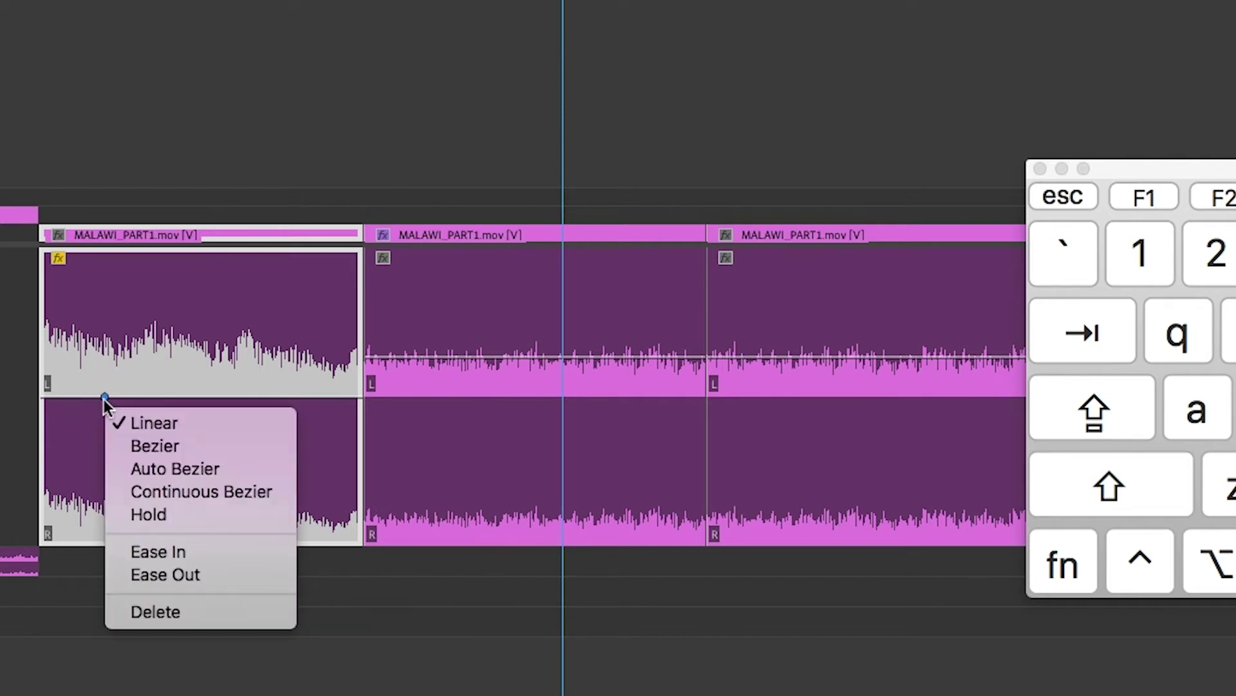
{"action": "left_click", "coordinate": [211, 447]}
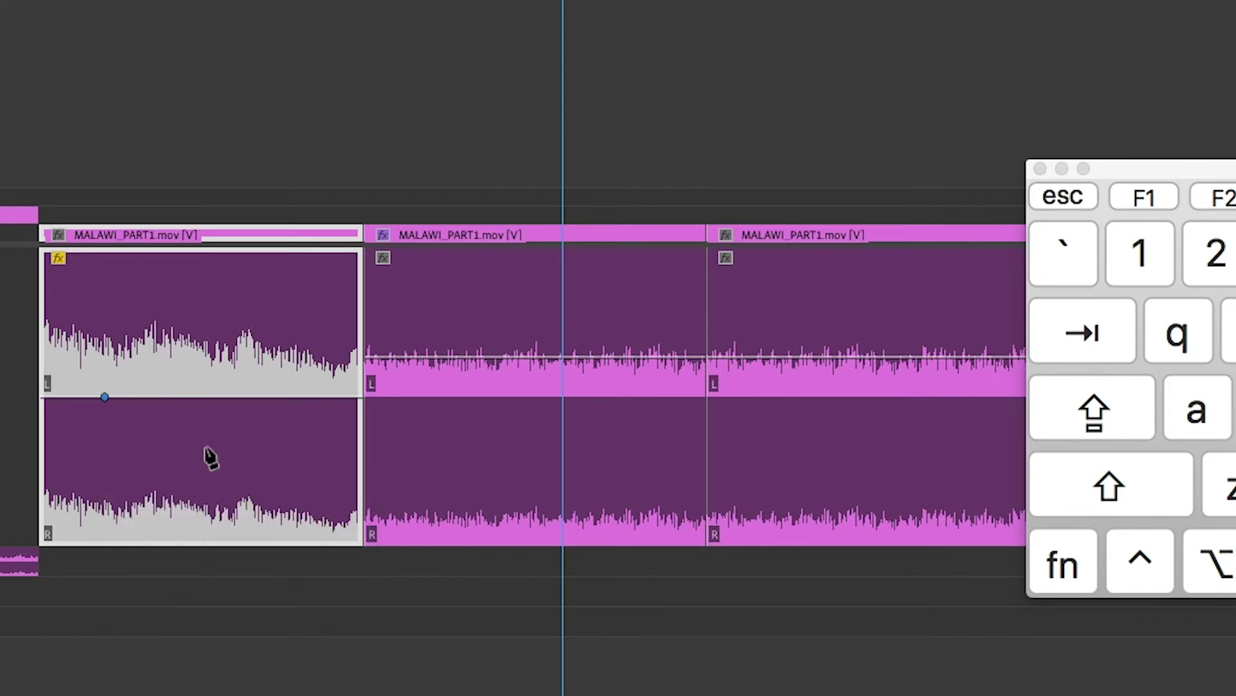
{"action": "left_click", "coordinate": [191, 397]}
{"action": "left_click", "coordinate": [298, 397]}
{"action": "left_click", "coordinate": [105, 397]}
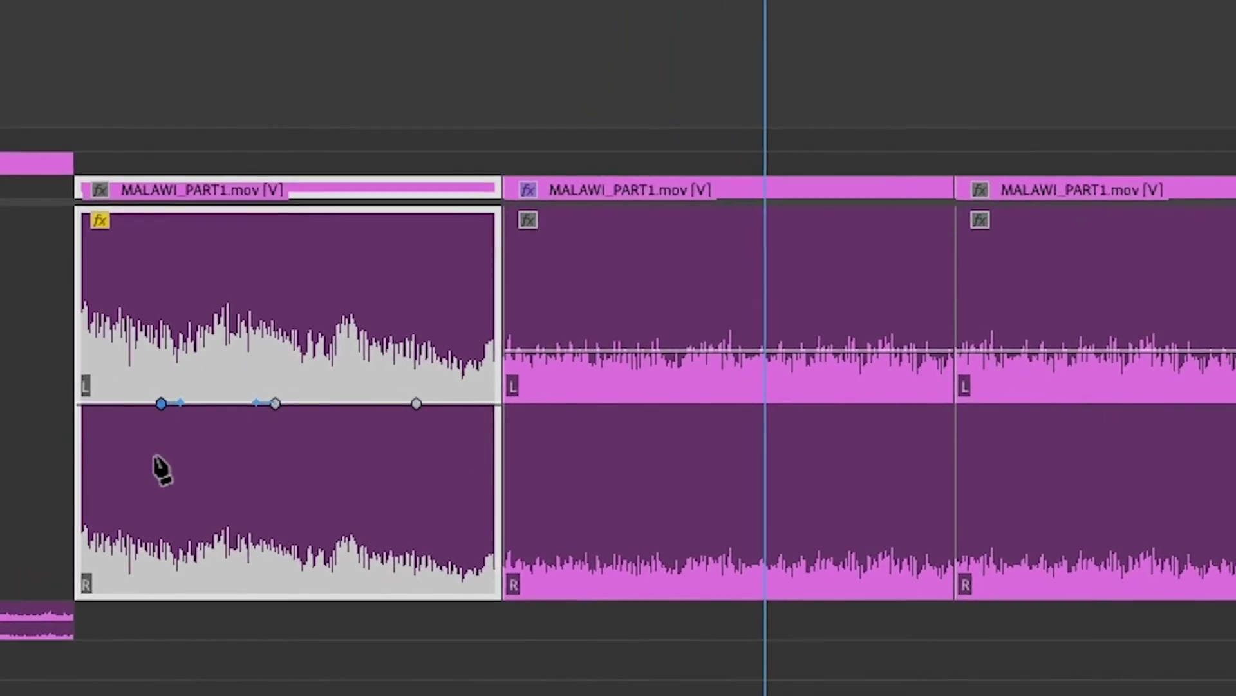
- Raise the first keyframe close to the clip's upper edge and adjust its Bezier handle to smooth the falling curve
{"action": "left_click_drag", "start_coordinate": [159, 403], "coordinate": [219, 250]}
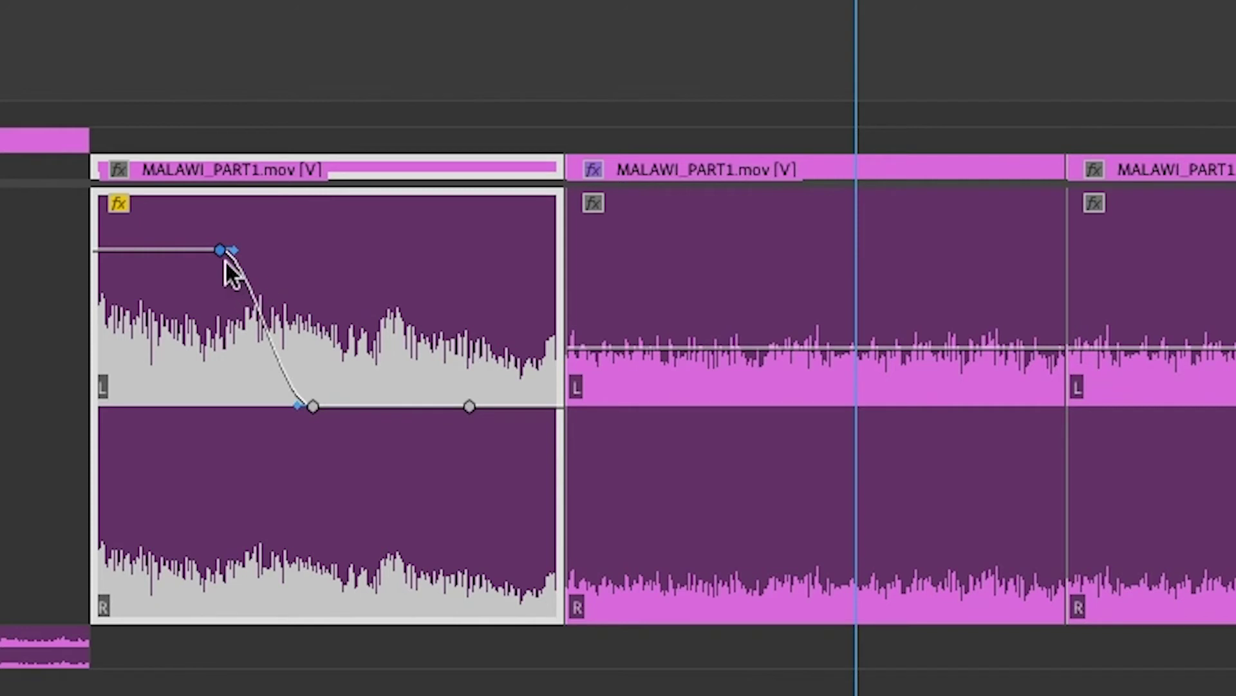
{"action": "left_click_drag", "start_coordinate": [219, 250], "coordinate": [172, 248]}
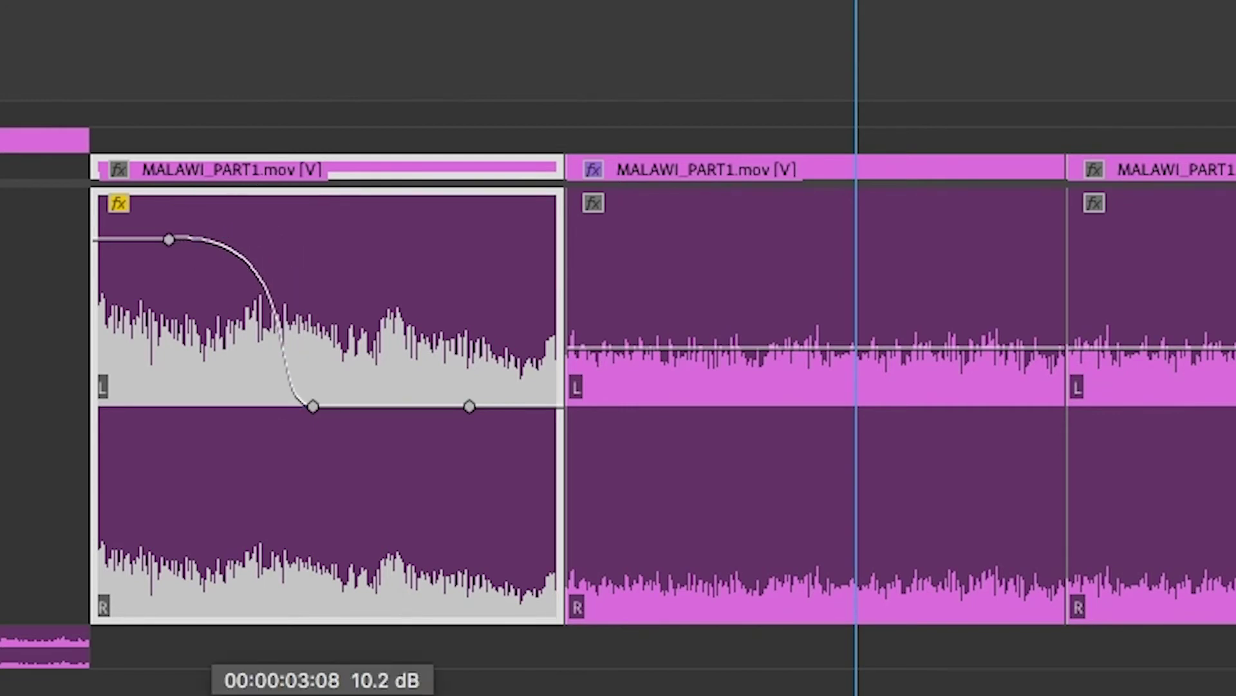
{"action": "left_click_drag", "start_coordinate": [241, 235], "coordinate": [216, 240]}
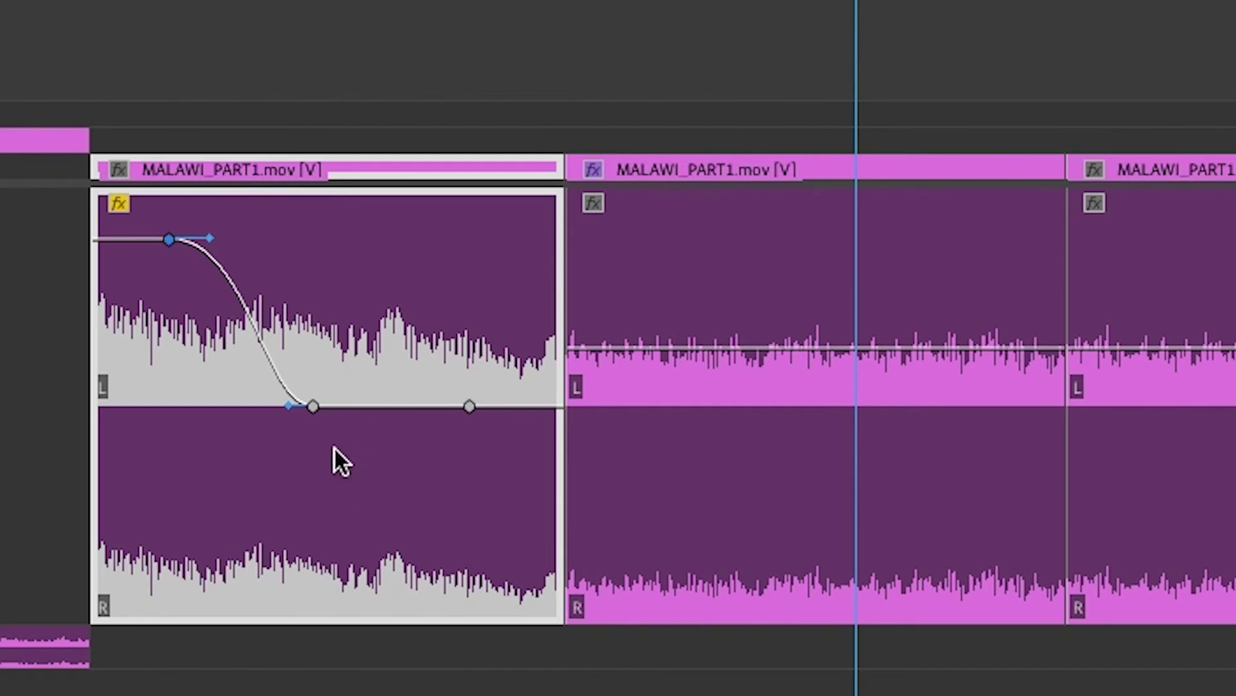
- Lower the middle keyframe and widen its curve into a smooth dip, then raise the last keyframe well above the original level
{"action": "left_click", "coordinate": [313, 407]}
{"action": "left_click_drag", "start_coordinate": [313, 407], "coordinate": [345, 475]}
{"action": "left_click_drag", "start_coordinate": [261, 474], "coordinate": [319, 446]}
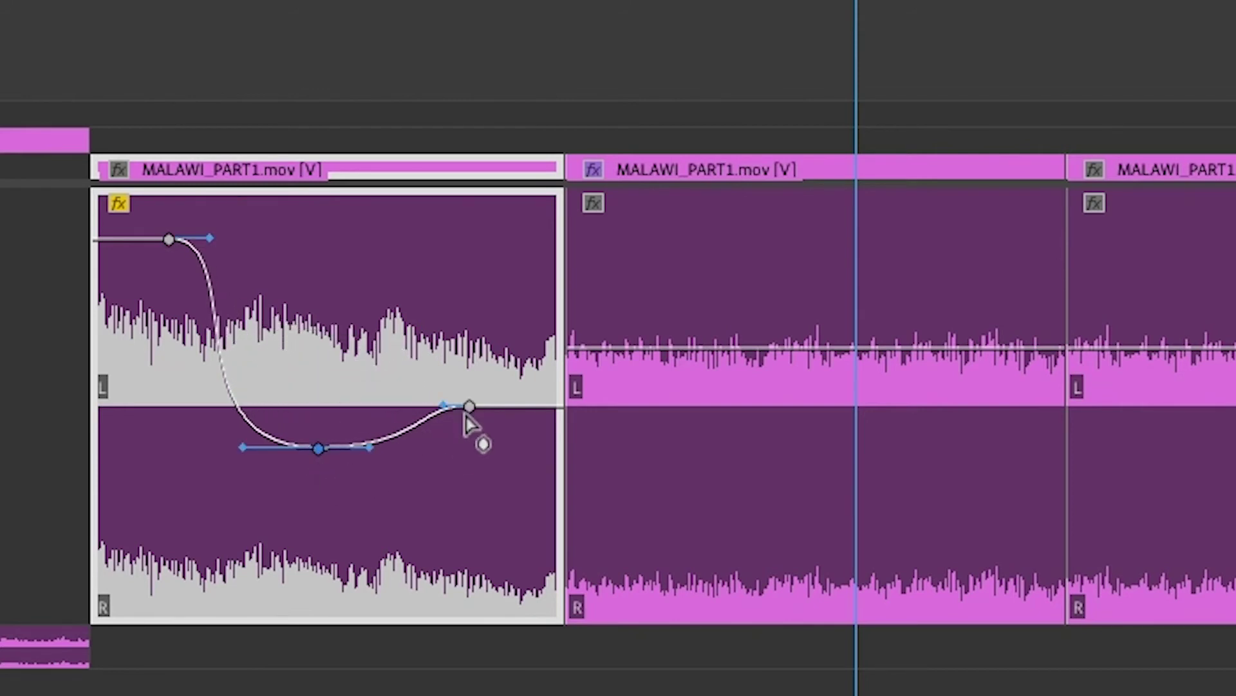
{"action": "left_click", "coordinate": [505, 431]}
{"action": "left_click", "coordinate": [469, 407]}
{"action": "left_click_drag", "start_coordinate": [470, 407], "coordinate": [487, 266]}
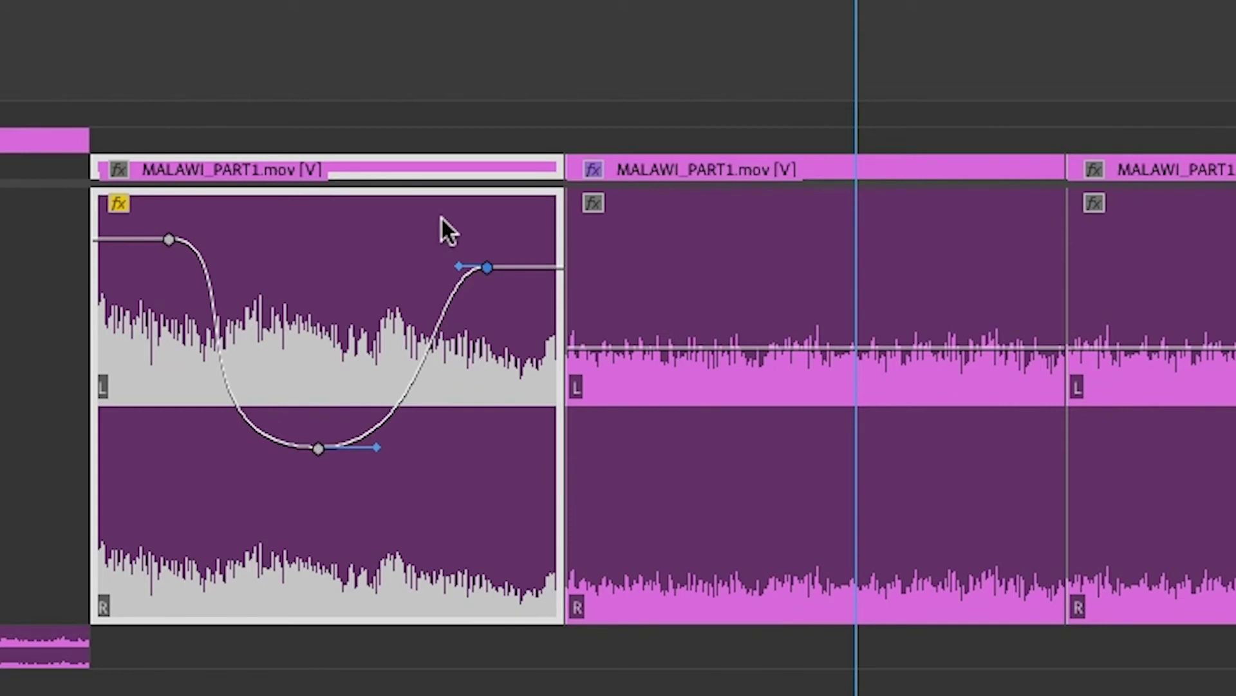
- Move the selected clip two frames earlier in the timeline, starting at 00:00:03:04
{"action": "left_click_drag", "start_coordinate": [503, 221], "coordinate": [477, 291]}
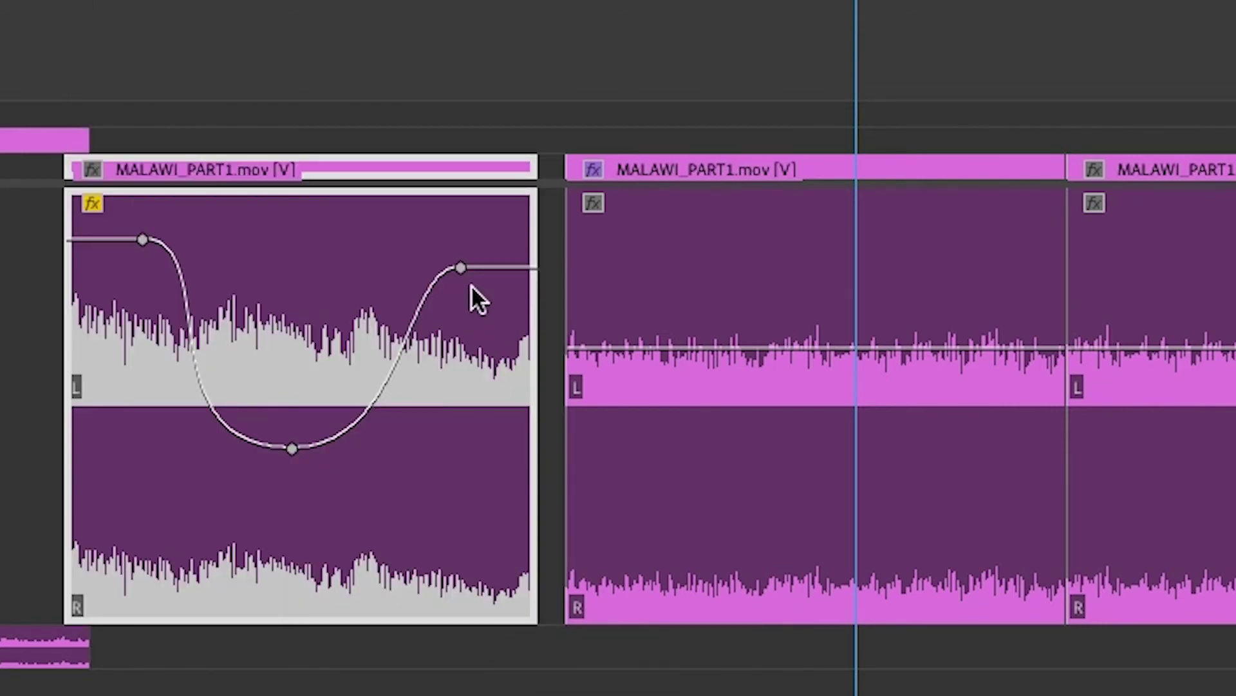
{"action": "left_click_drag", "start_coordinate": [467, 240], "coordinate": [458, 280]}
{"action": "left_click", "coordinate": [462, 277]}
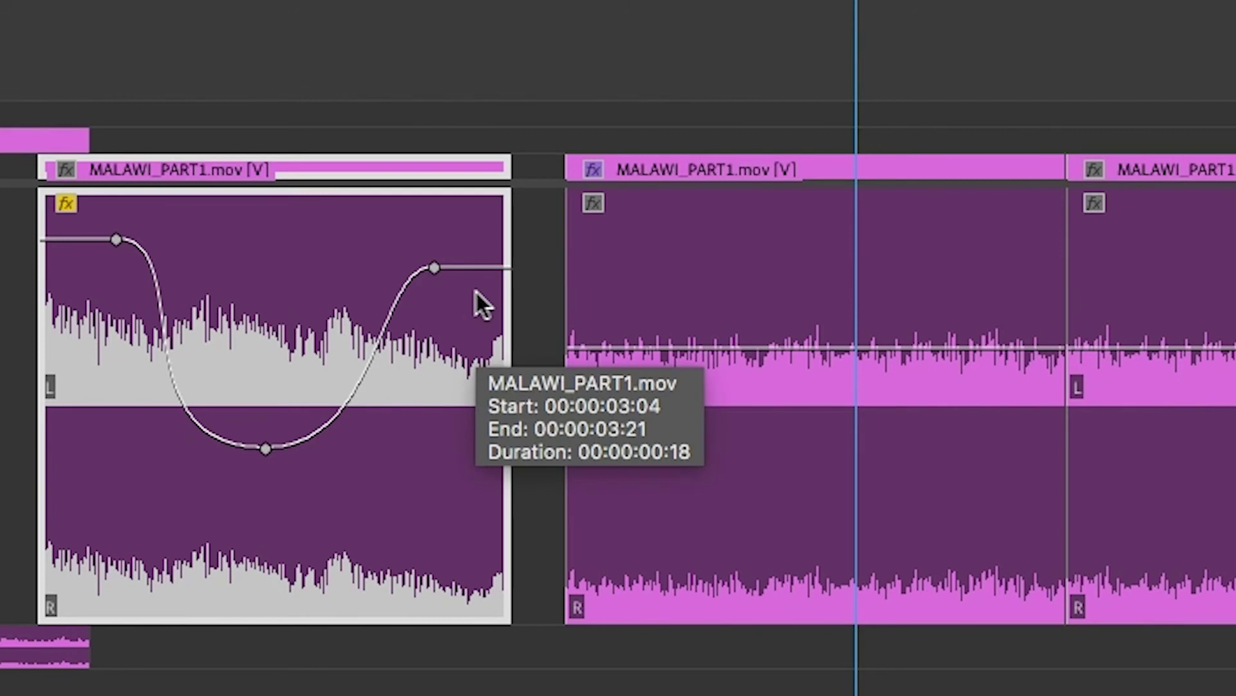
- Delete the three curved volume keyframes from the clip, from last to first
{"action": "left_click", "coordinate": [441, 273]}
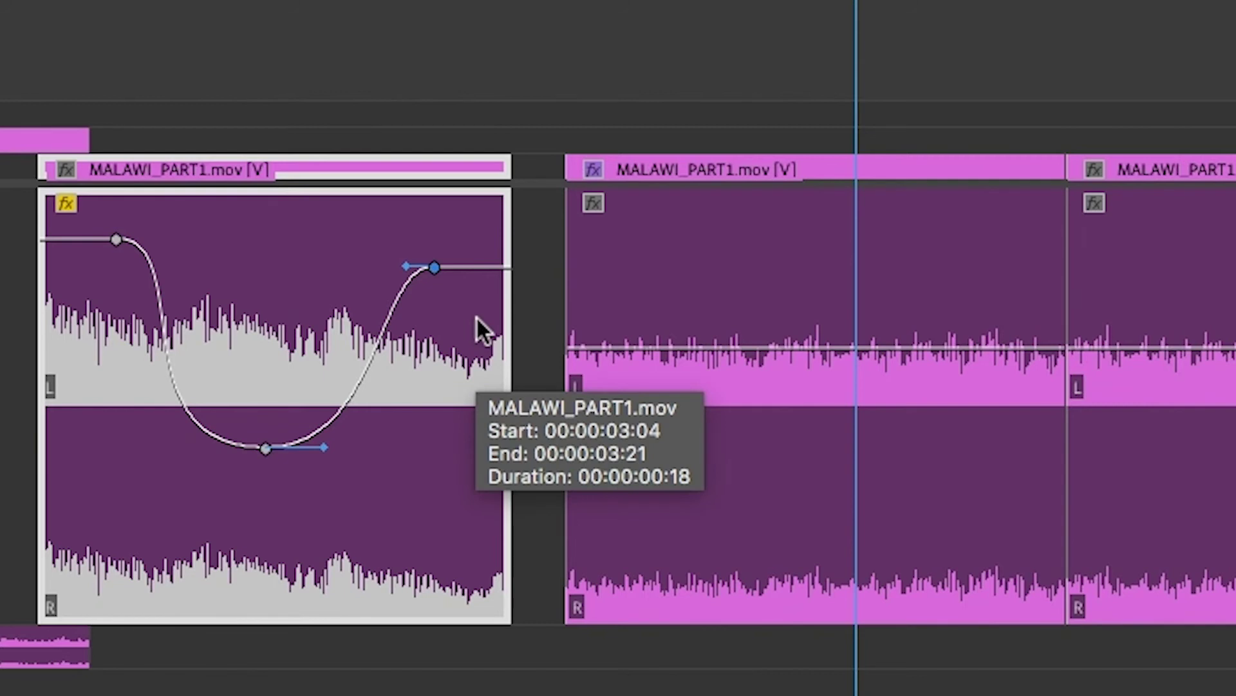
{"action": "key", "text": "Delete"}
{"action": "left_click", "coordinate": [265, 449]}
{"action": "key", "text": "Delete"}
{"action": "left_click", "coordinate": [116, 240]}
{"action": "key", "text": "Delete"}
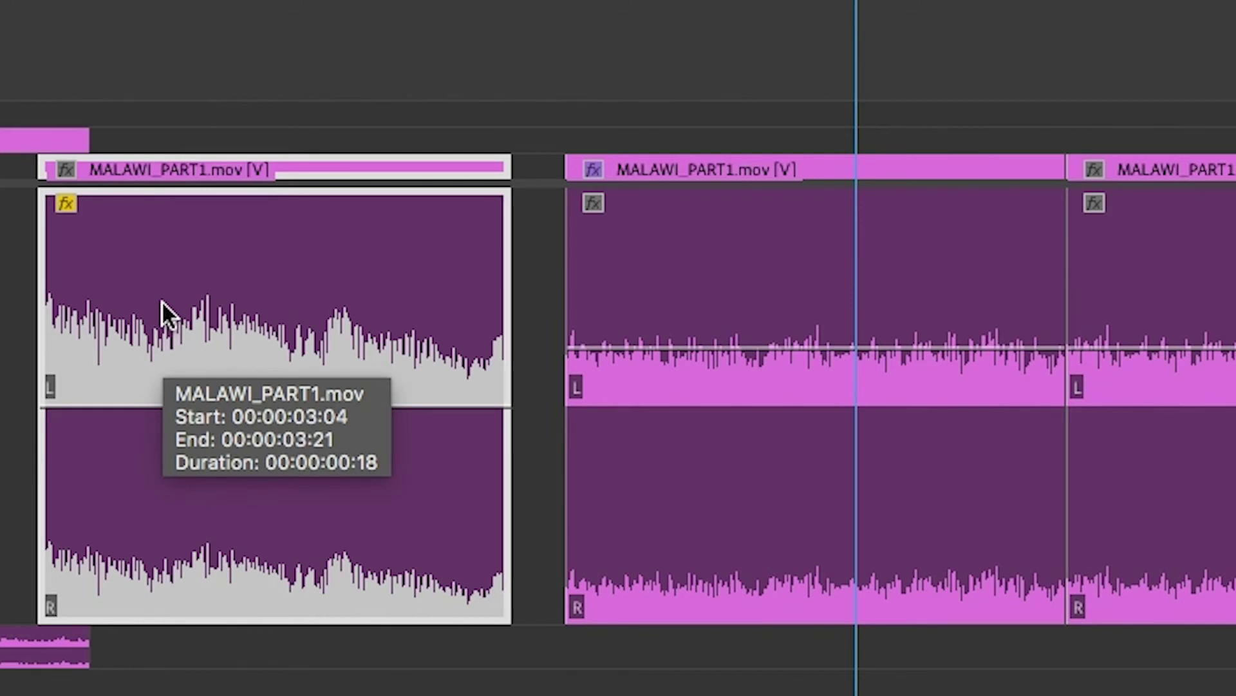
- With the Pen tool, add a volume keyframe near the start of the level line and set its interpolation to Bezier
{"action": "key", "text": "p"}
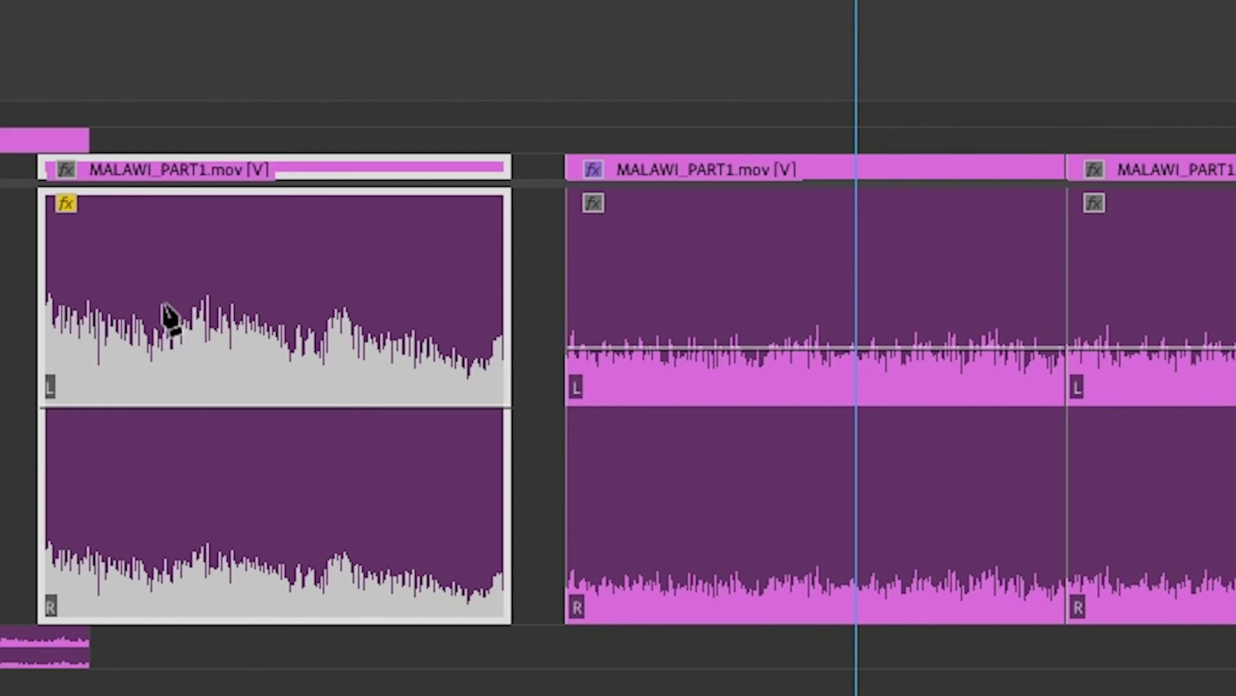
{"action": "left_click", "coordinate": [117, 404]}
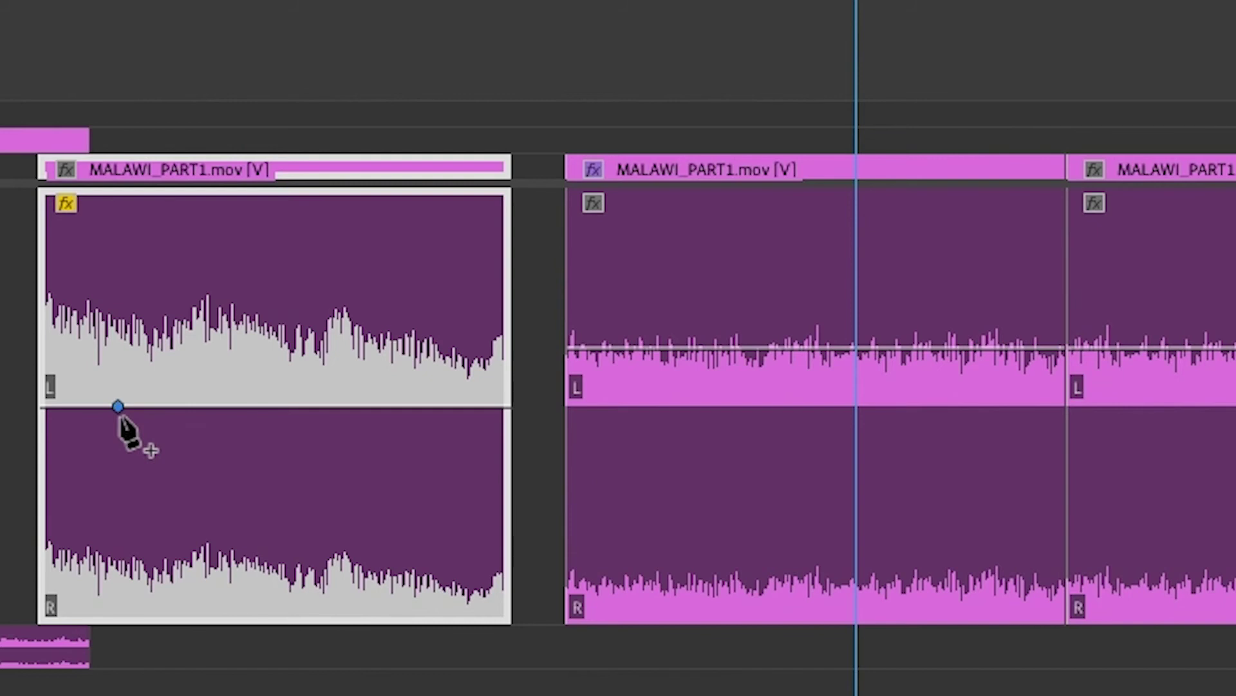
{"action": "right_click", "coordinate": [119, 415]}
{"action": "left_click", "coordinate": [107, 434]}
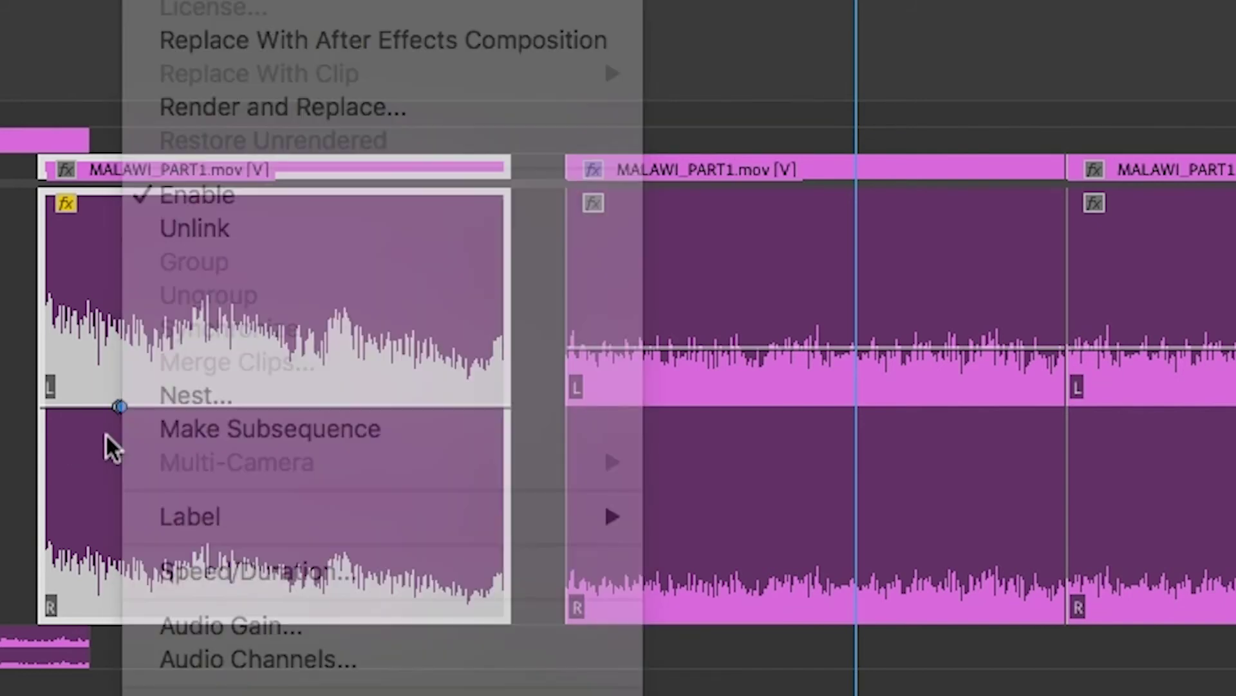
{"action": "right_click", "coordinate": [117, 407]}
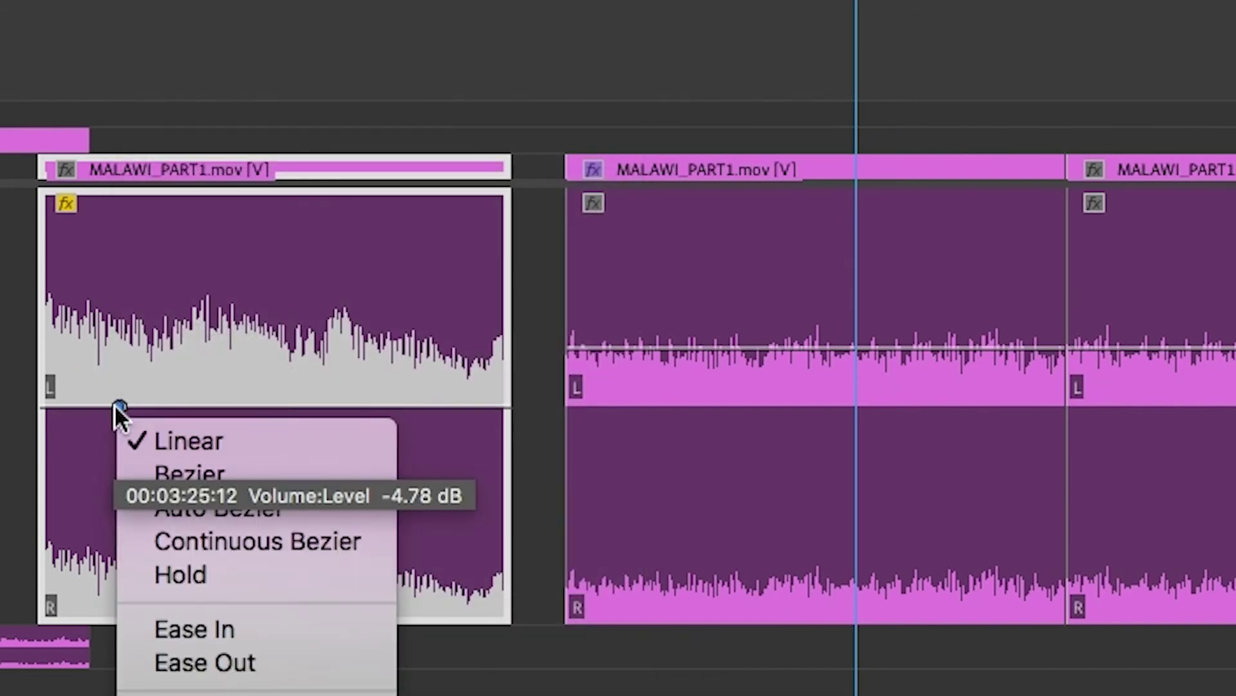
{"action": "left_click", "coordinate": [179, 374]}
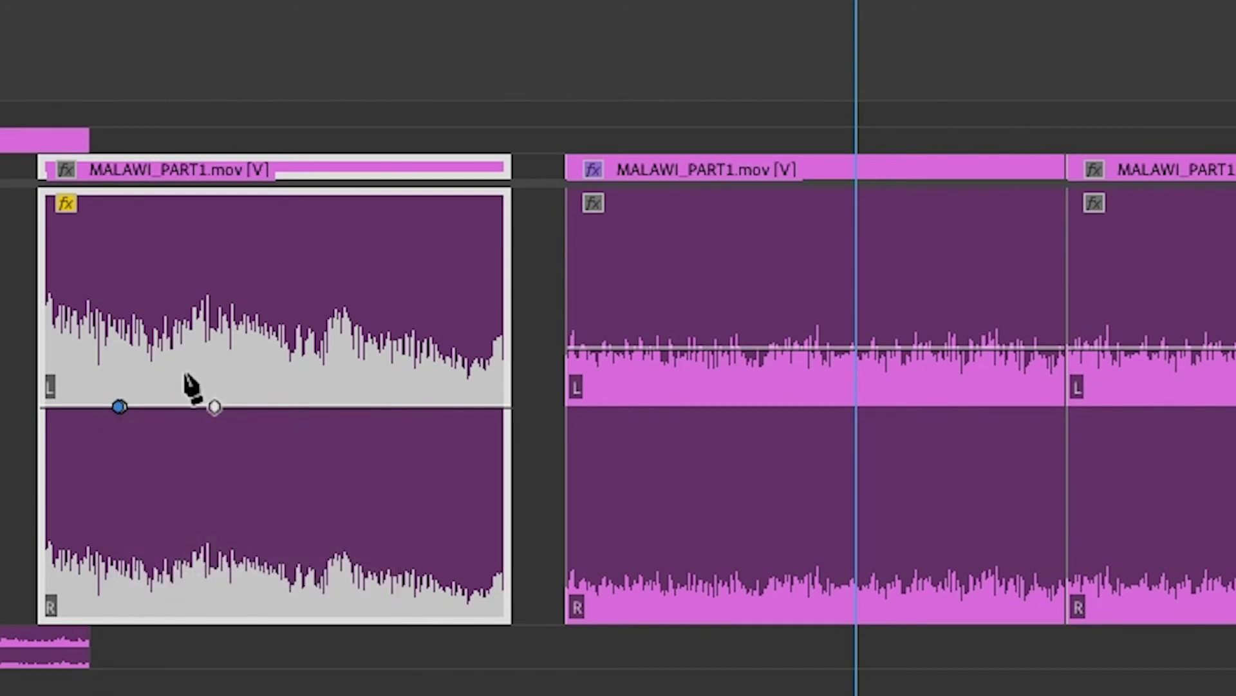
{"action": "right_click", "coordinate": [183, 371]}
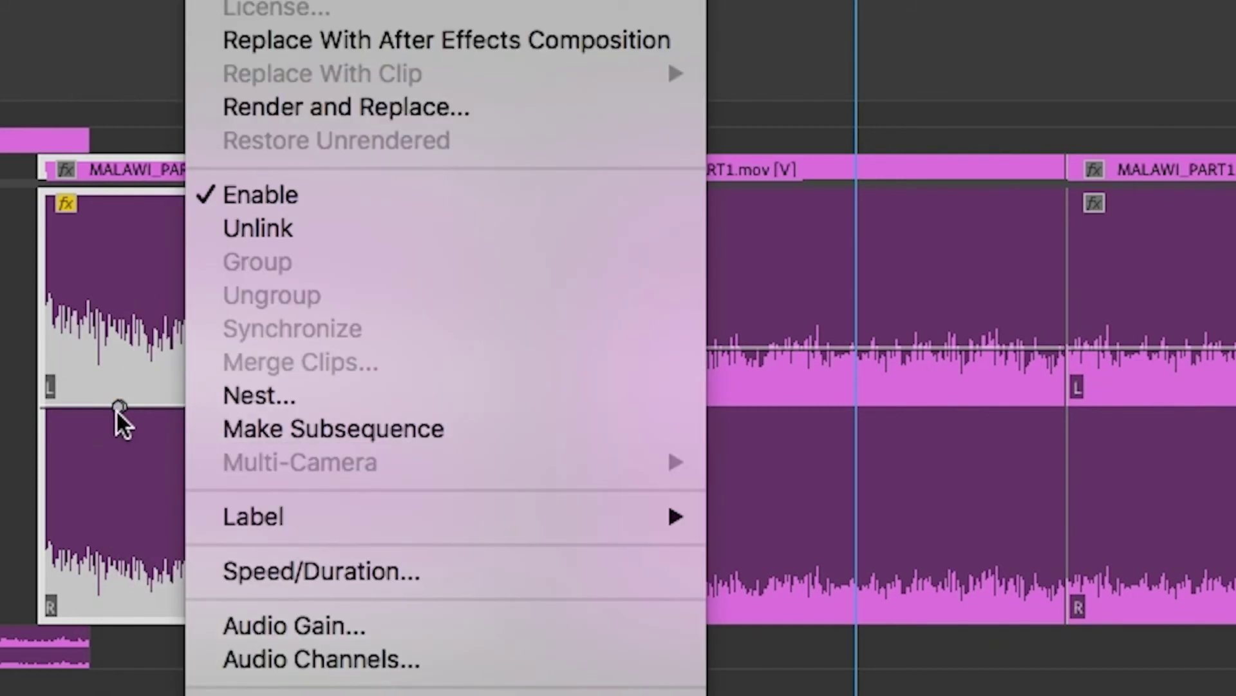
{"action": "left_click", "coordinate": [127, 285]}
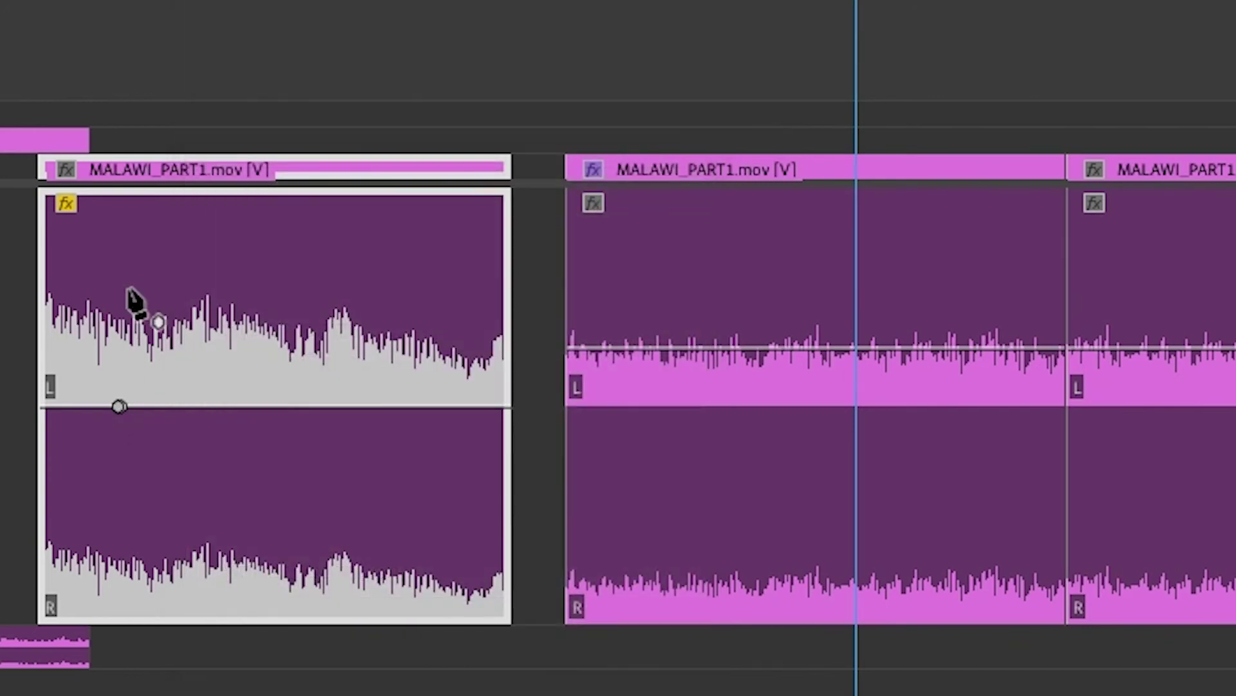
{"action": "right_click", "coordinate": [116, 405]}
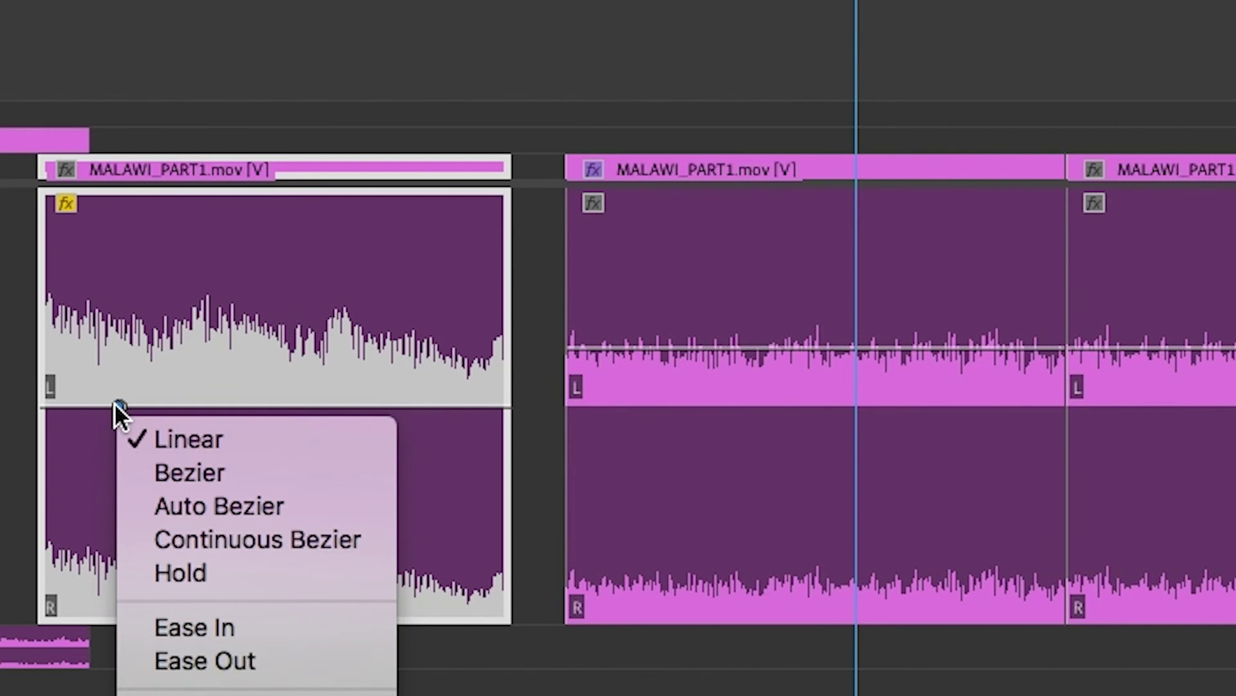
{"action": "left_click", "coordinate": [213, 484]}
- Add four more evenly spaced volume keyframes along the rest of the clip's level line
{"action": "left_click", "coordinate": [196, 406]}
{"action": "left_click", "coordinate": [258, 407]}
{"action": "left_click", "coordinate": [326, 407]}
{"action": "left_click", "coordinate": [388, 406]}
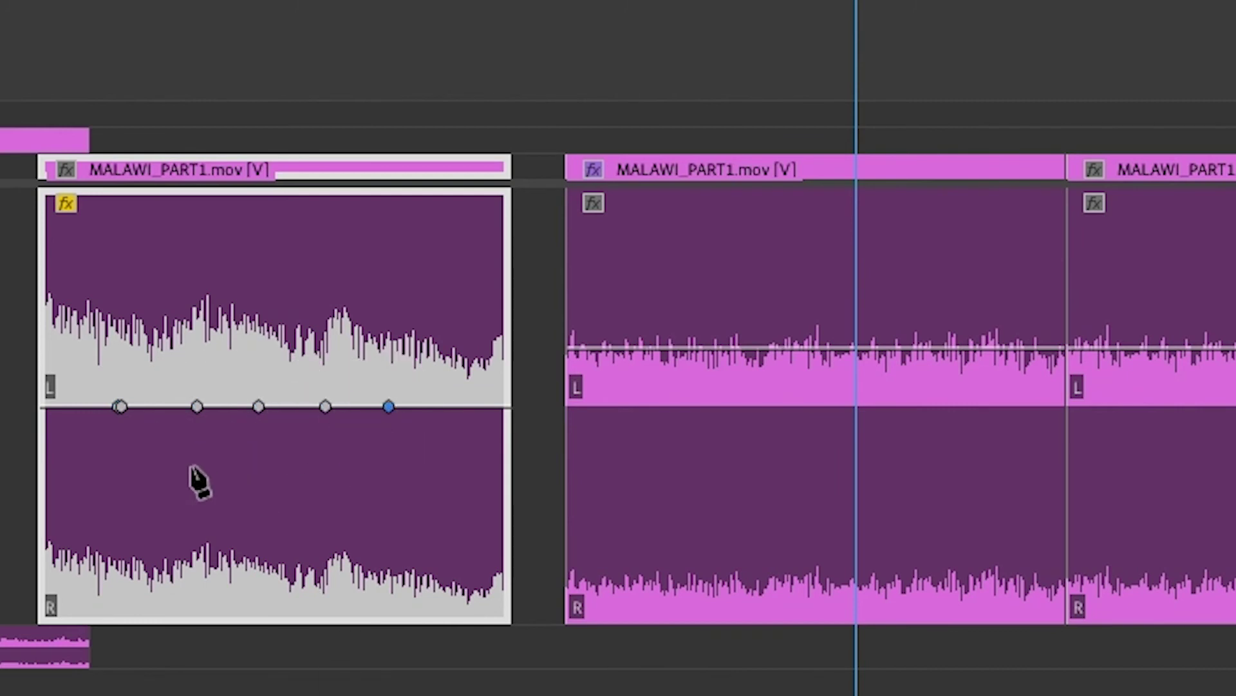
- Lower the second to fifth volume keyframes below the level line, the second to about -10 dB, and shift the last two later in the clip
{"action": "left_click_drag", "start_coordinate": [197, 406], "coordinate": [196, 457]}
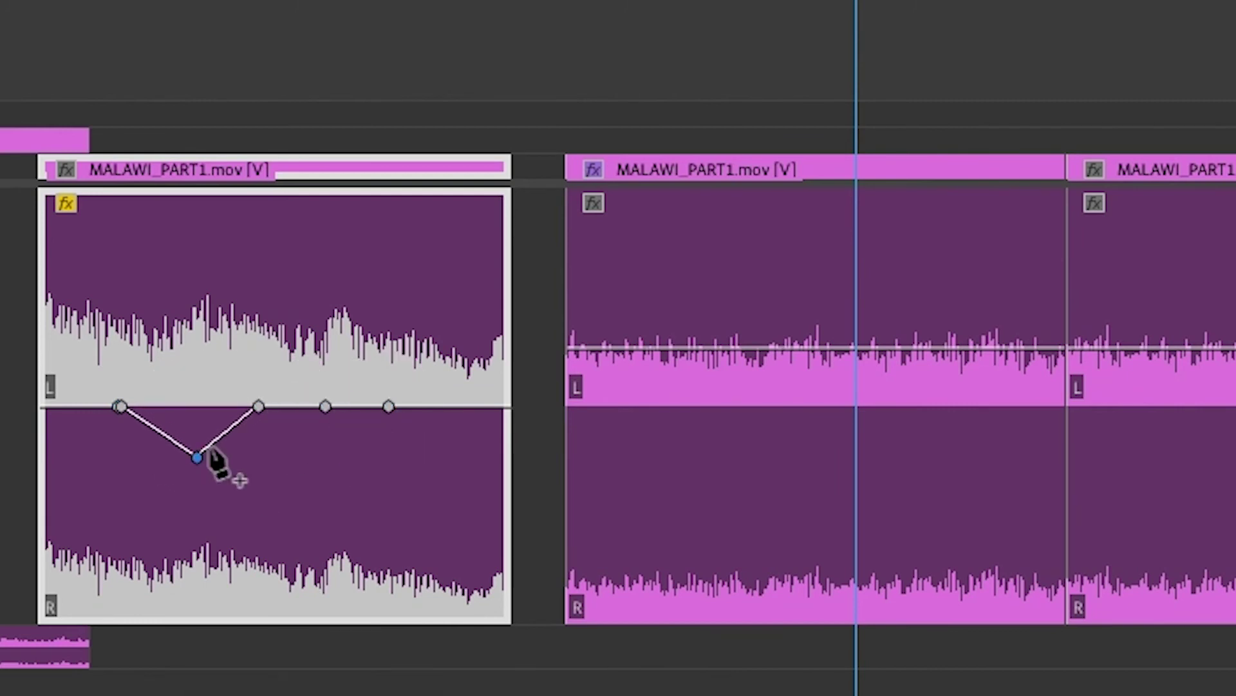
{"action": "left_click", "coordinate": [258, 406]}
{"action": "left_click_drag", "start_coordinate": [260, 410], "coordinate": [264, 457]}
{"action": "left_click_drag", "start_coordinate": [326, 407], "coordinate": [364, 470]}
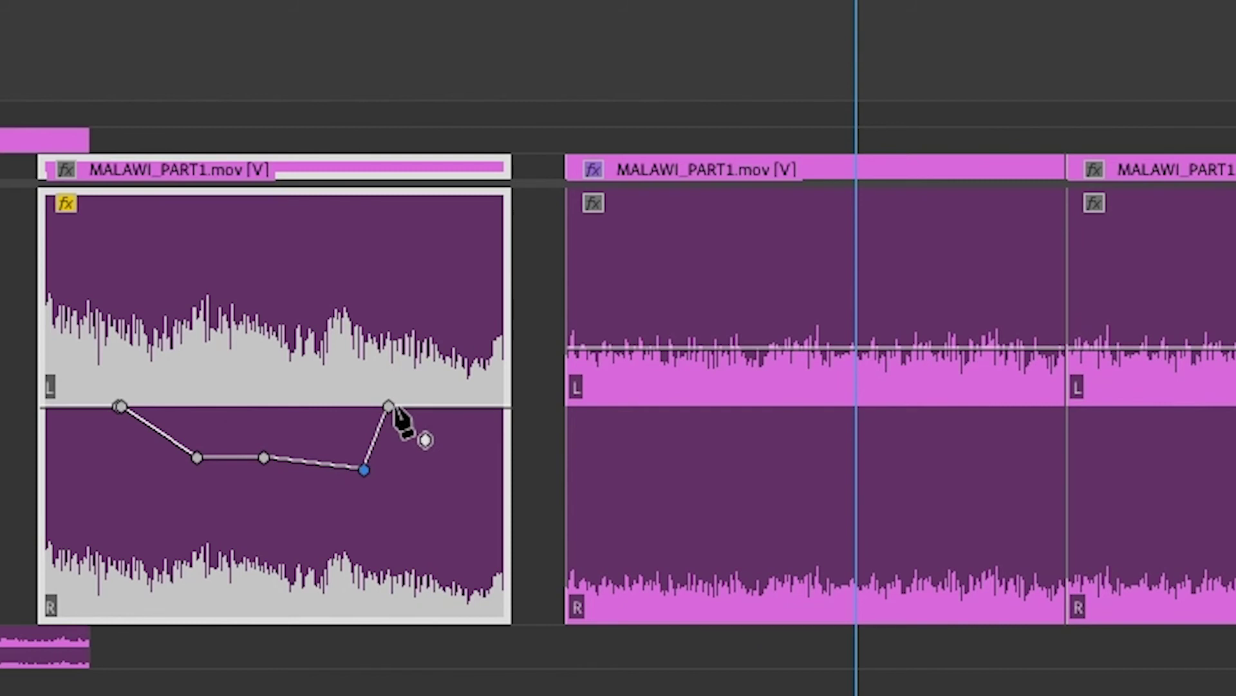
{"action": "left_click_drag", "start_coordinate": [388, 406], "coordinate": [449, 447]}
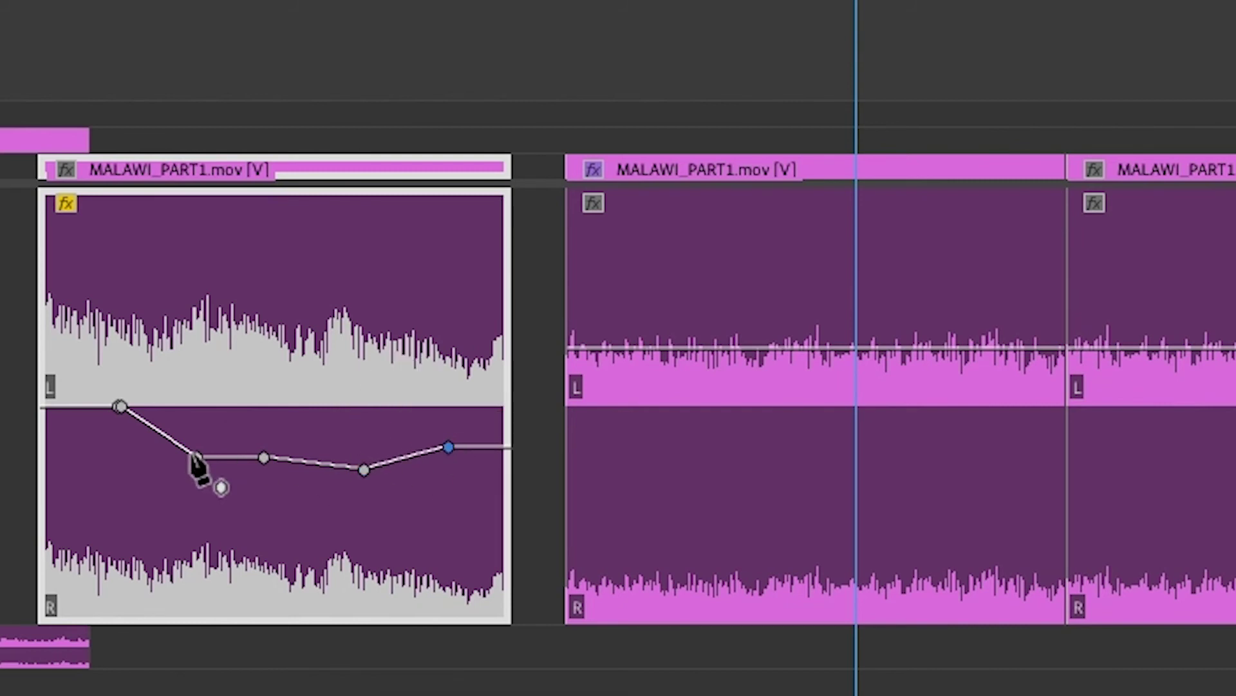
- With the Selection tool, move the second volume keyframe earlier in the clip and slightly lower
{"action": "mouse_move", "coordinate": [197, 460]}
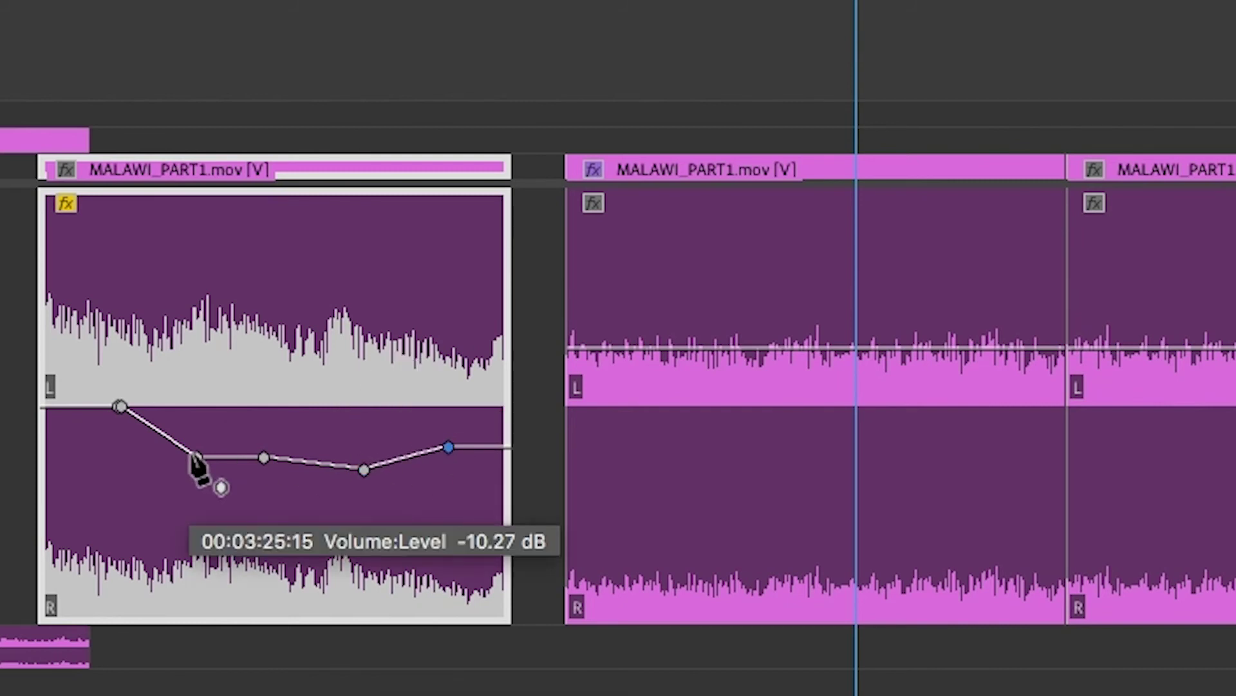
{"action": "key", "text": "v"}
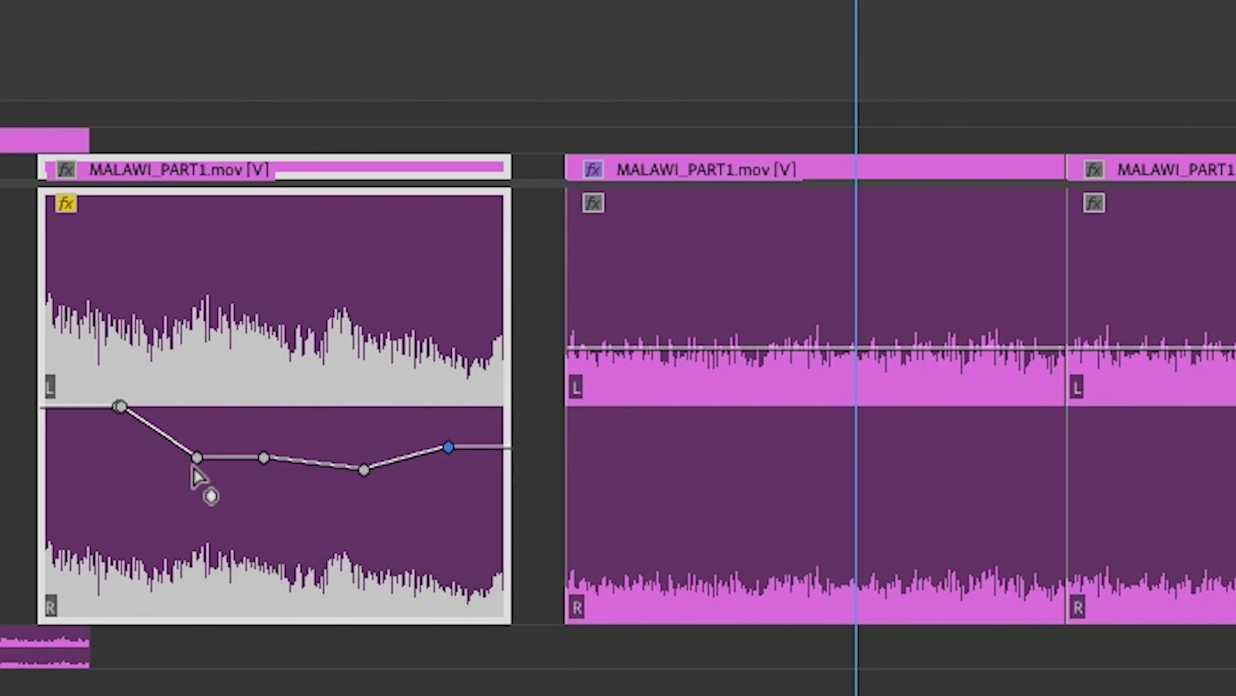
{"action": "left_click_drag", "start_coordinate": [196, 461], "coordinate": [158, 464]}
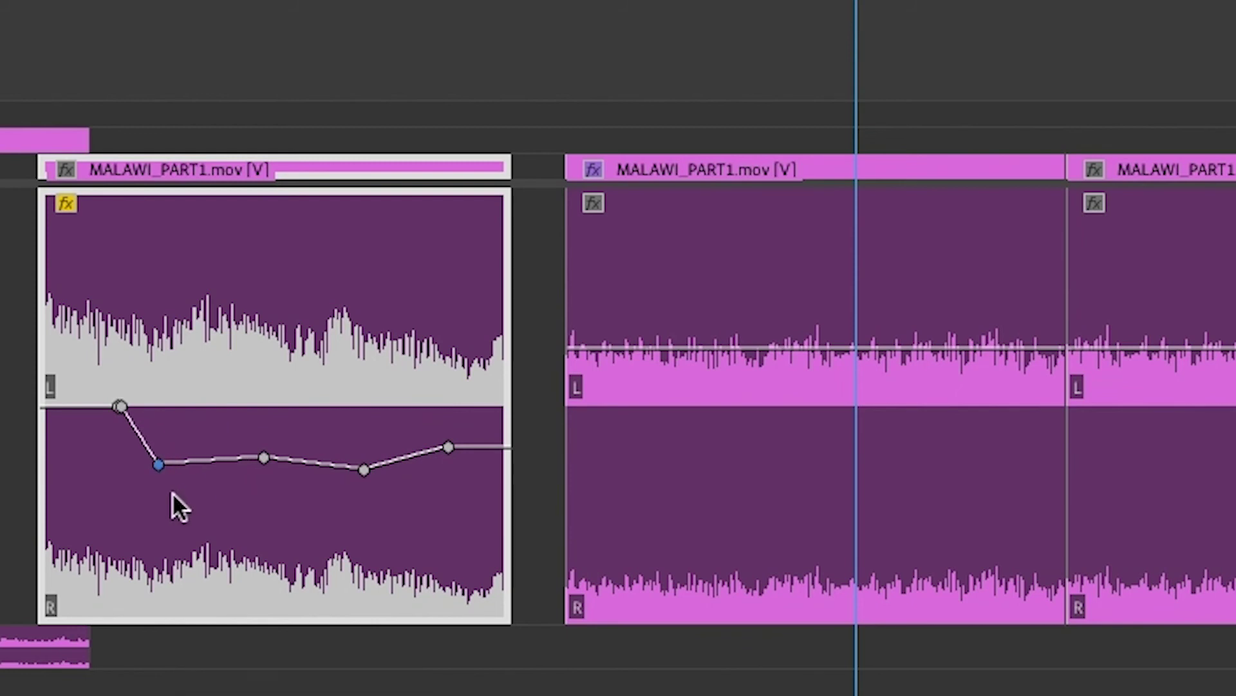
- Delete all the volume keyframes from the selected clip's level line
{"action": "left_click", "coordinate": [264, 458]}
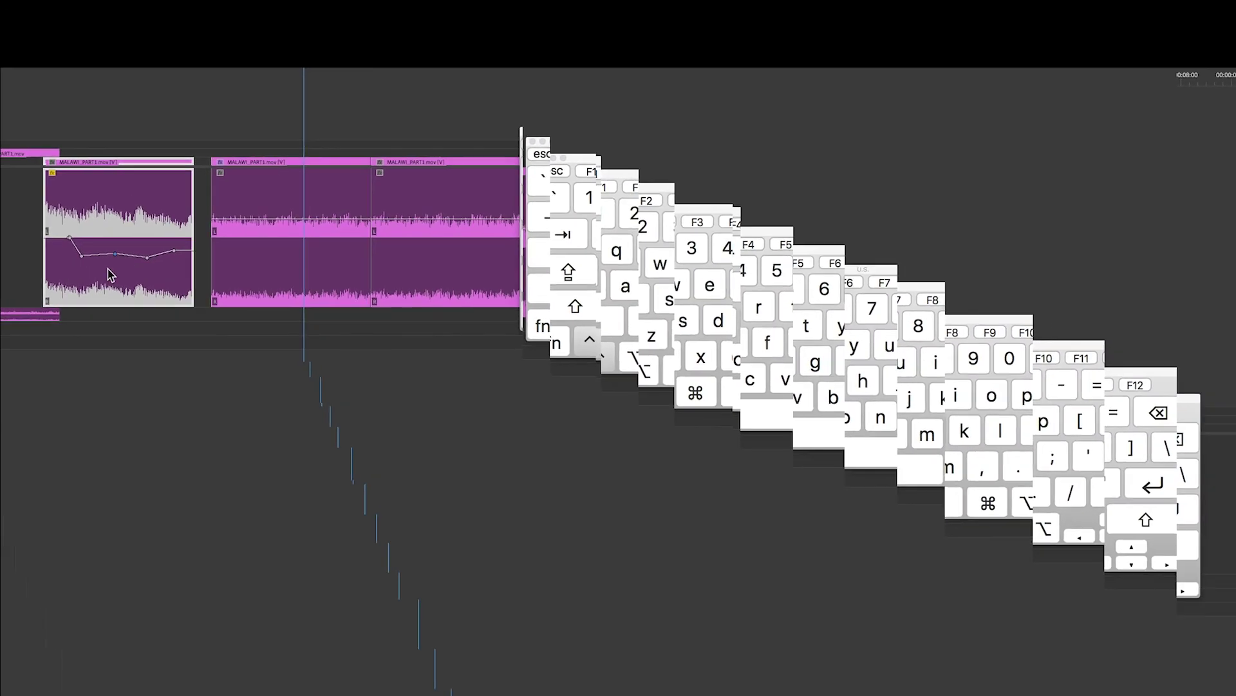
{"action": "left_click", "coordinate": [81, 257], "text": "shift"}
{"action": "left_click", "coordinate": [147, 257], "text": "shift"}
{"action": "key", "text": "Delete"}
{"action": "key", "text": "Delete"}
{"action": "left_click", "coordinate": [114, 254]}
{"action": "key", "text": "Delete"}
{"action": "left_click", "coordinate": [82, 257]}
{"action": "key", "text": "Delete"}
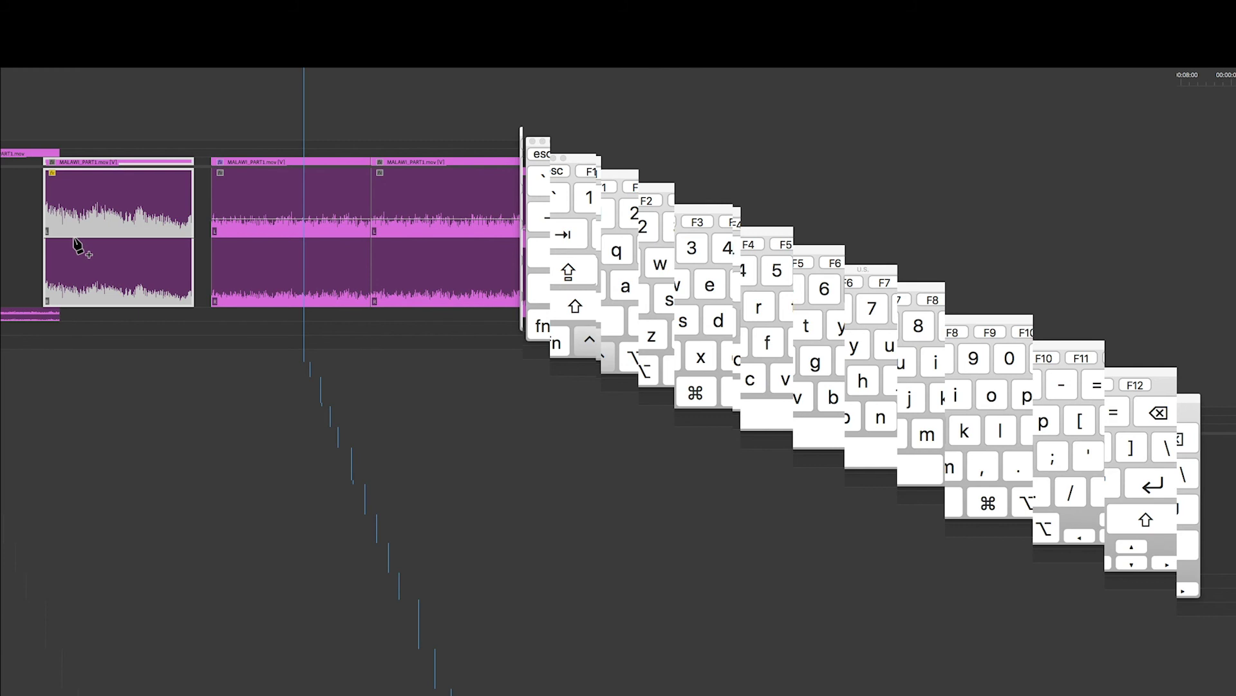
- With the Pen tool, add four volume keyframes along the clip's level line, setting the first one's interpolation to Bezier
{"action": "left_click", "coordinate": [74, 239]}
{"action": "right_click", "coordinate": [75, 239]}
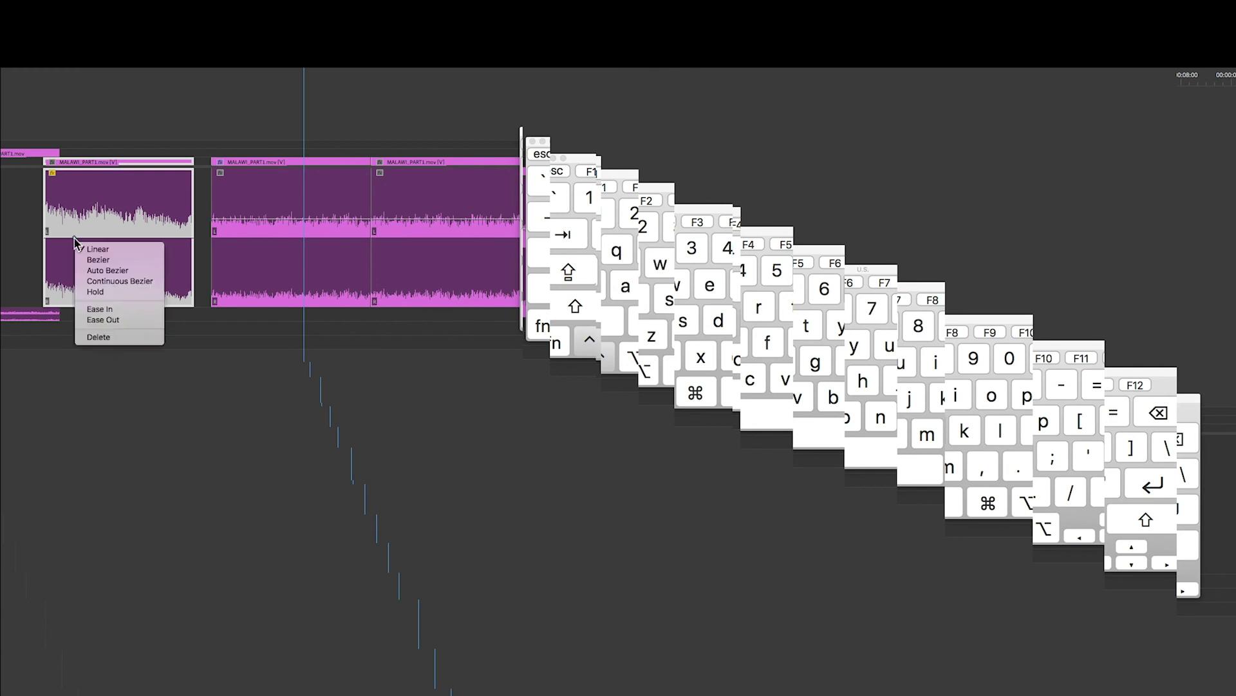
{"action": "left_click", "coordinate": [96, 260]}
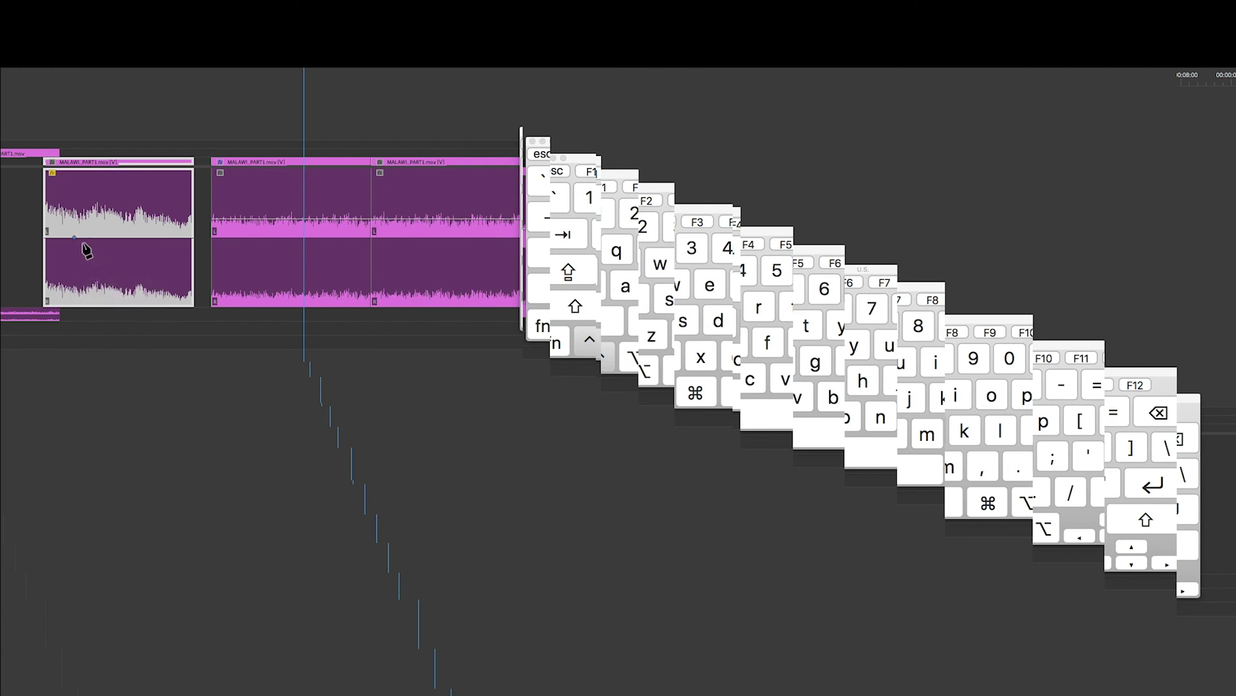
{"action": "left_click", "coordinate": [96, 238]}
{"action": "left_click", "coordinate": [121, 239]}
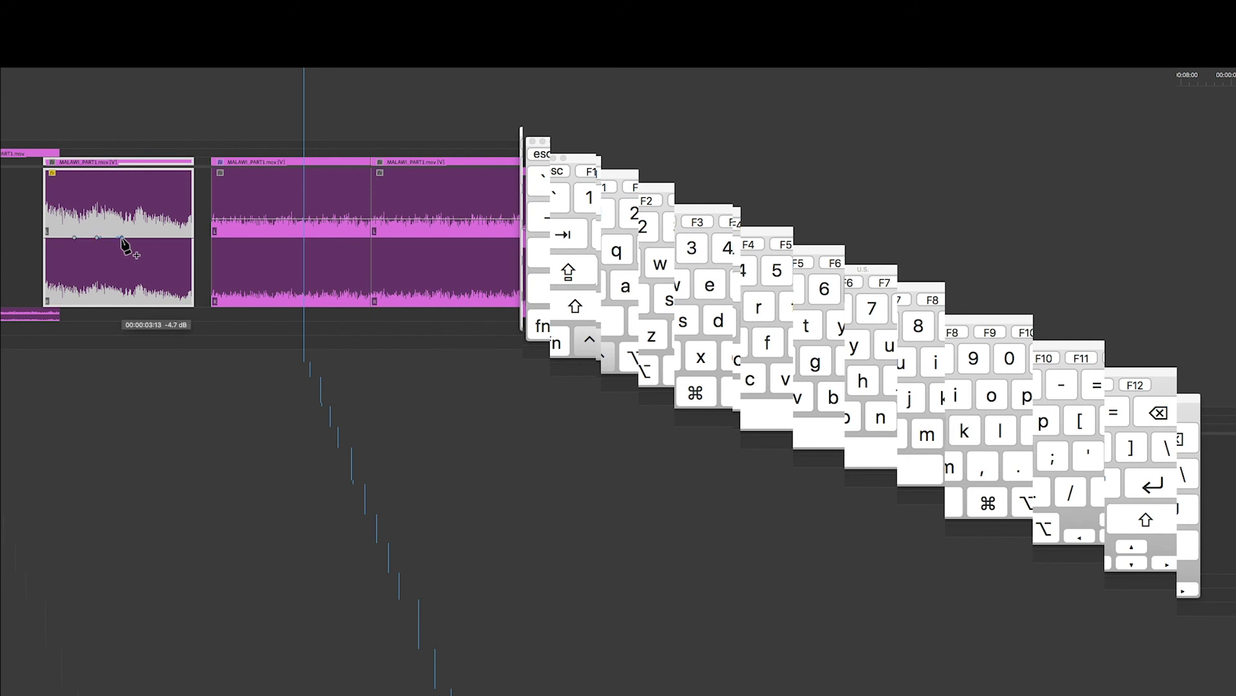
{"action": "left_click", "coordinate": [150, 238]}
- Shape the volume curve by lowering the second and third keyframes and raising the fourth above the original level, nearer the clip's end
{"action": "mouse_move", "coordinate": [122, 238]}
{"action": "left_mouse_down"}
{"action": "mouse_move", "coordinate": [135, 281]}
{"action": "mouse_move", "coordinate": [121, 255]}
{"action": "left_mouse_up"}
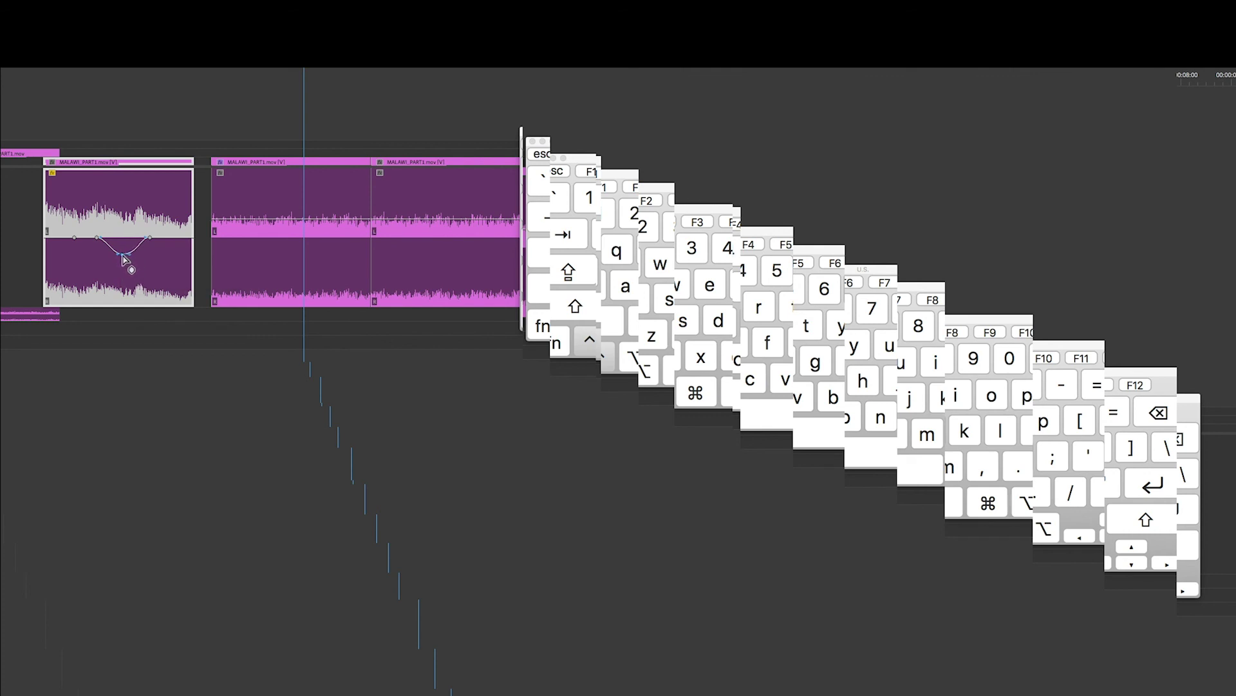
{"action": "left_click_drag", "start_coordinate": [150, 238], "coordinate": [168, 213]}
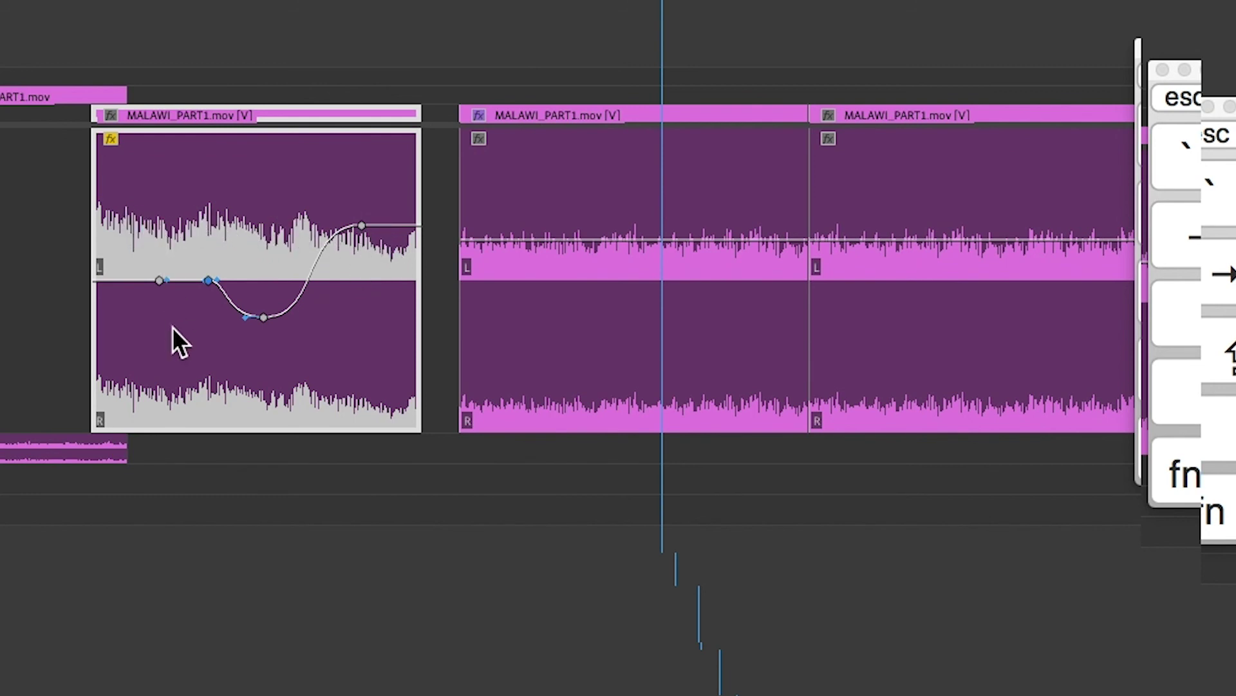
{"action": "left_click_drag", "start_coordinate": [215, 281], "coordinate": [216, 334]}
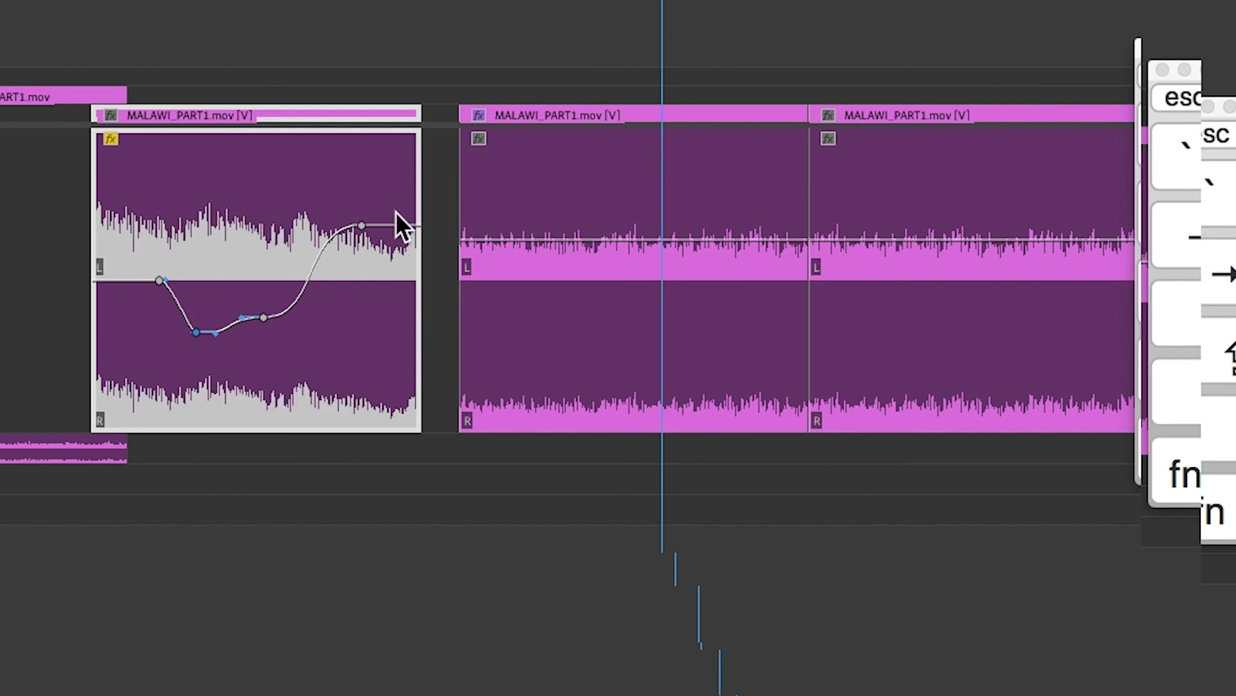
- Lower the first volume keyframe to about -10 dB and shift it toward the clip's start
{"action": "left_click_drag", "start_coordinate": [160, 280], "coordinate": [157, 322]}
{"action": "mouse_move", "coordinate": [156, 322]}
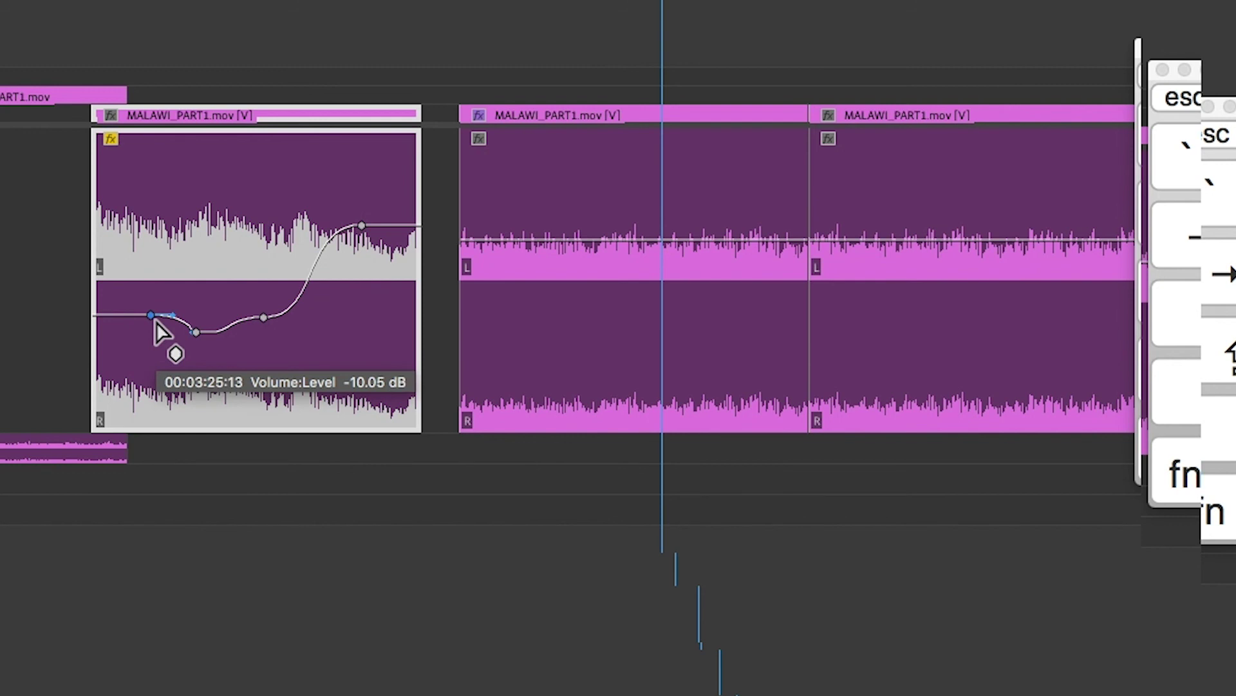
{"action": "left_click_drag", "start_coordinate": [152, 320], "coordinate": [134, 324]}
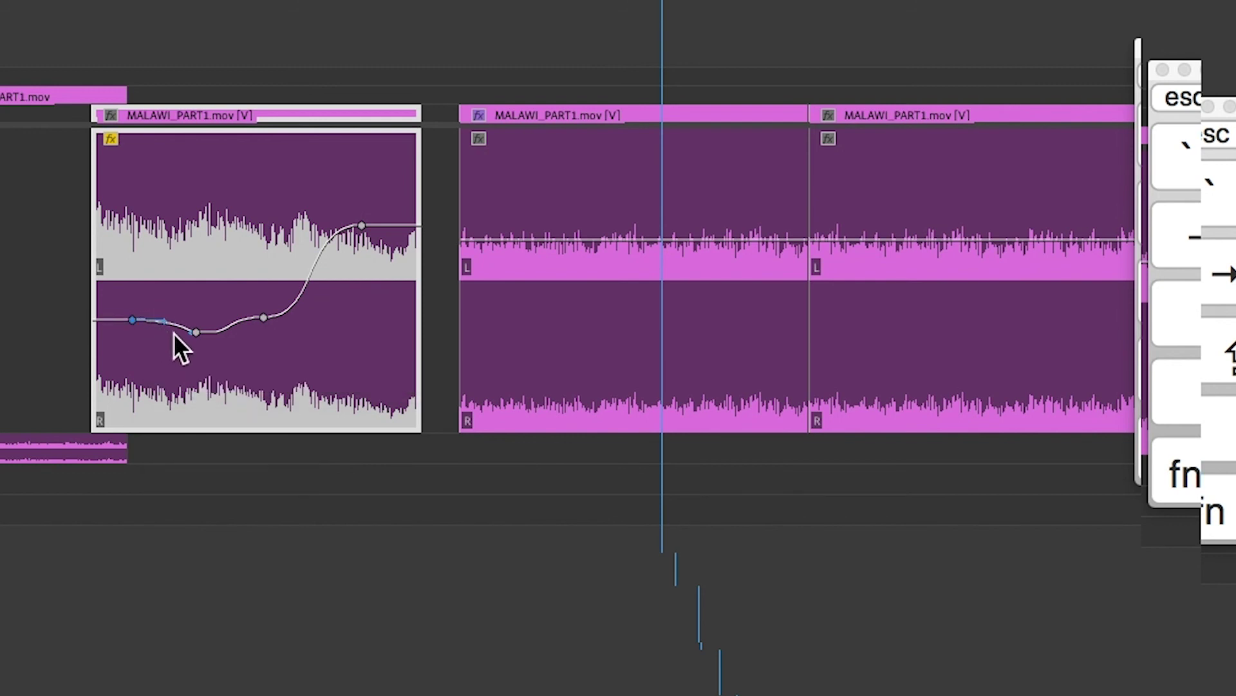